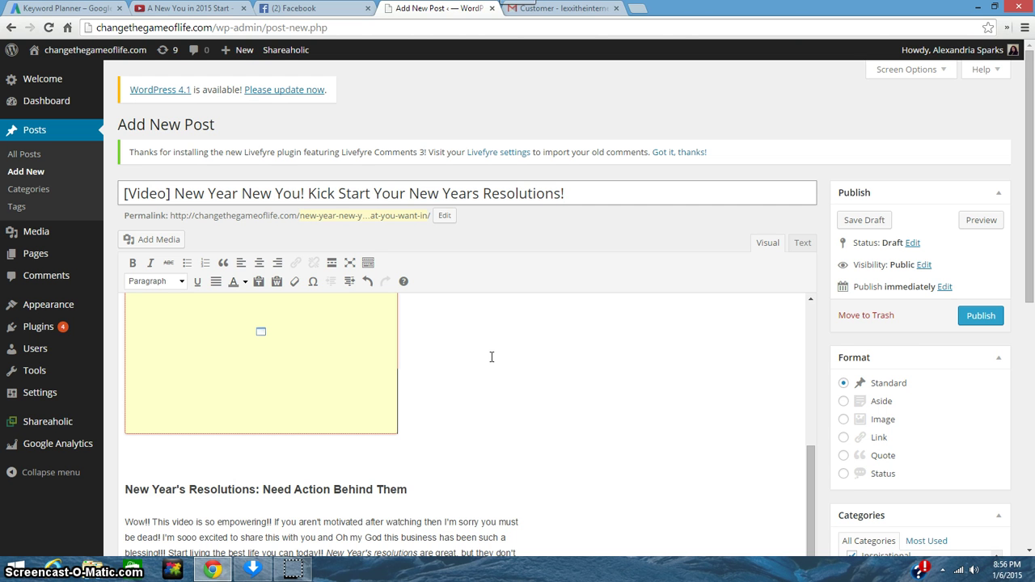
- Review the draft, briefly selecting the keyword New Years Resolution in the title
scroll(495, 355, down, 1)
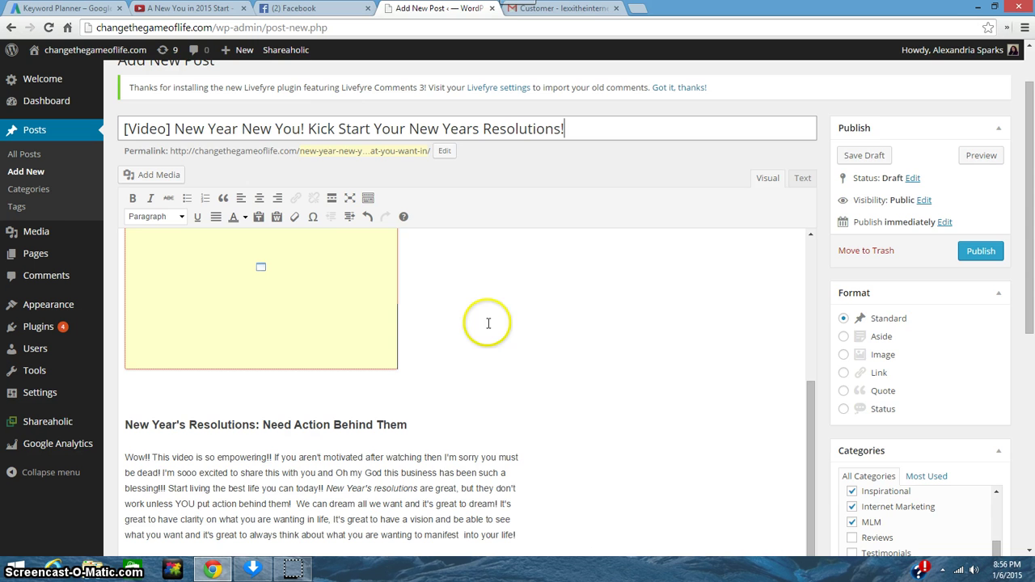
scroll(548, 335, down, 3)
scroll(548, 336, up, 3)
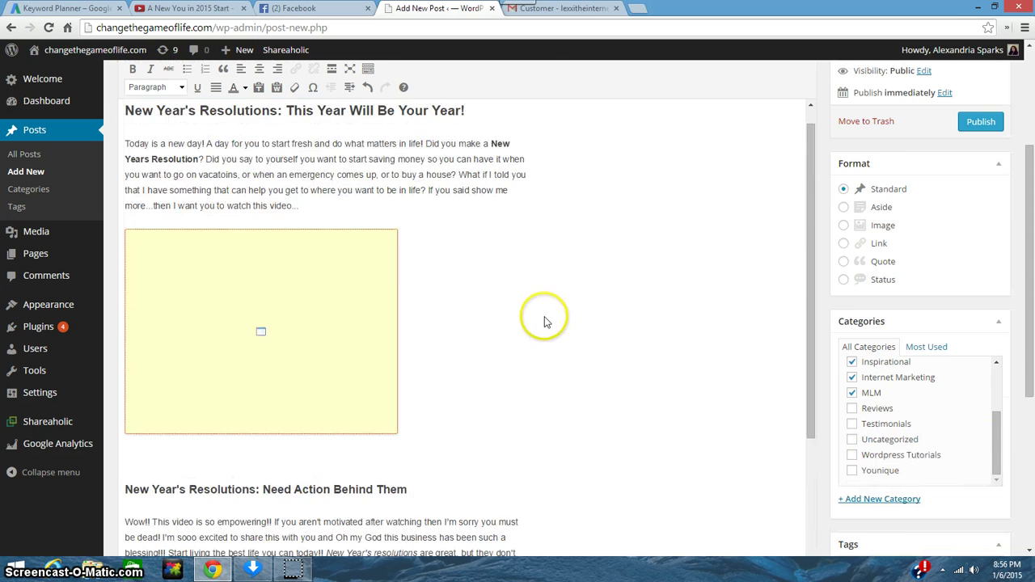
scroll(545, 318, up, 3)
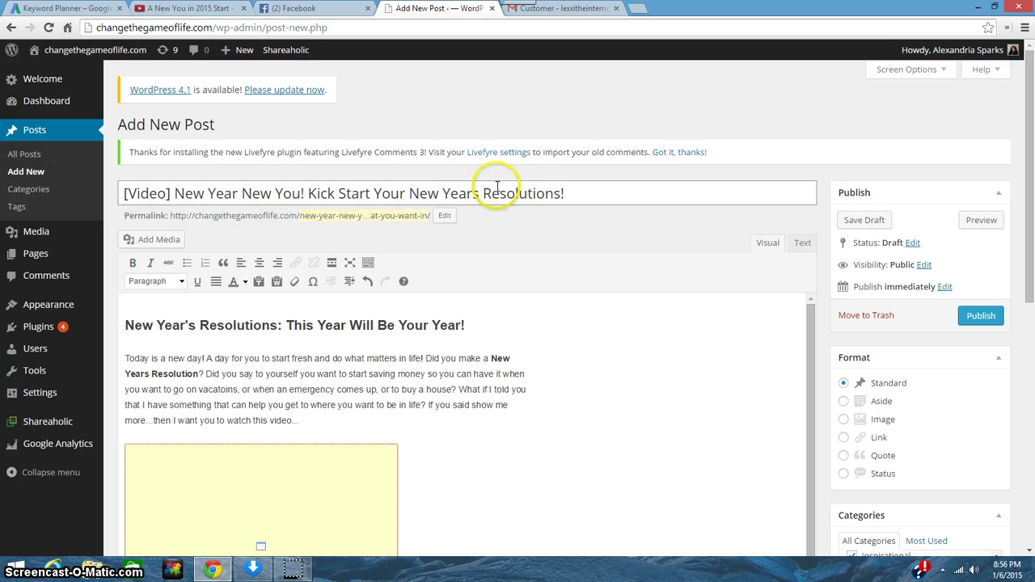
drag(410, 193, 557, 195)
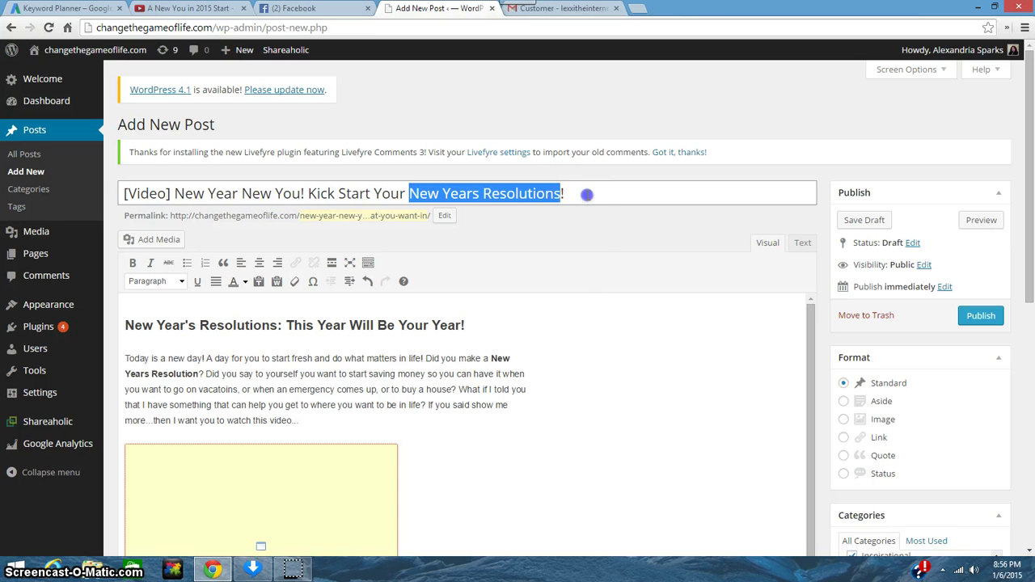
click(588, 194)
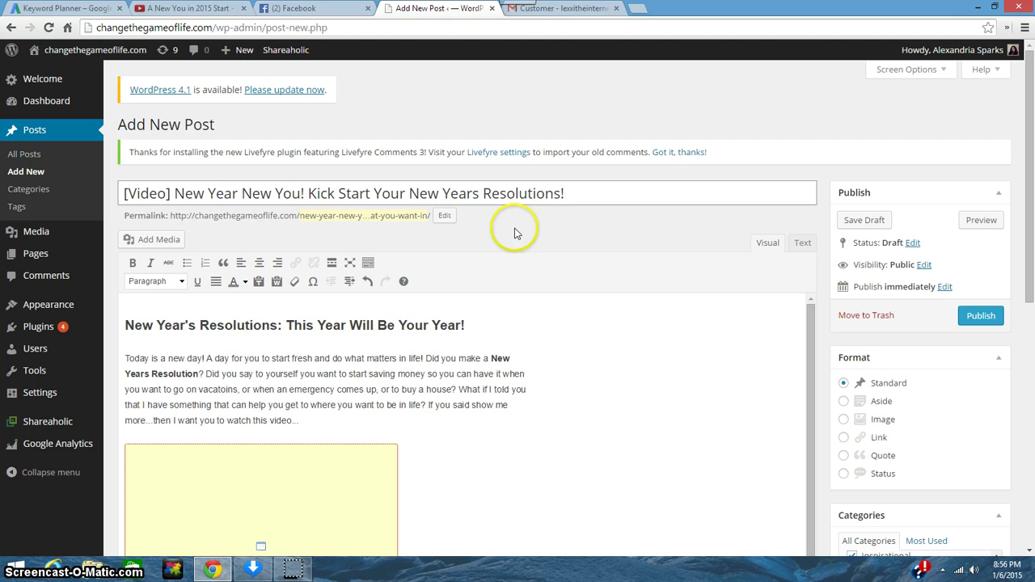
scroll(534, 295, down, 1)
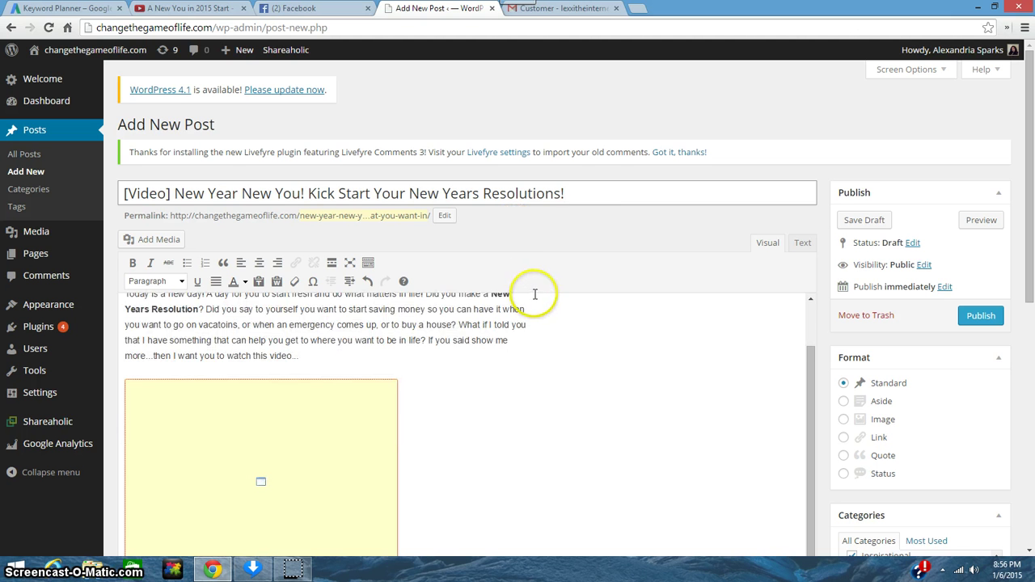
scroll(535, 295, up, 1)
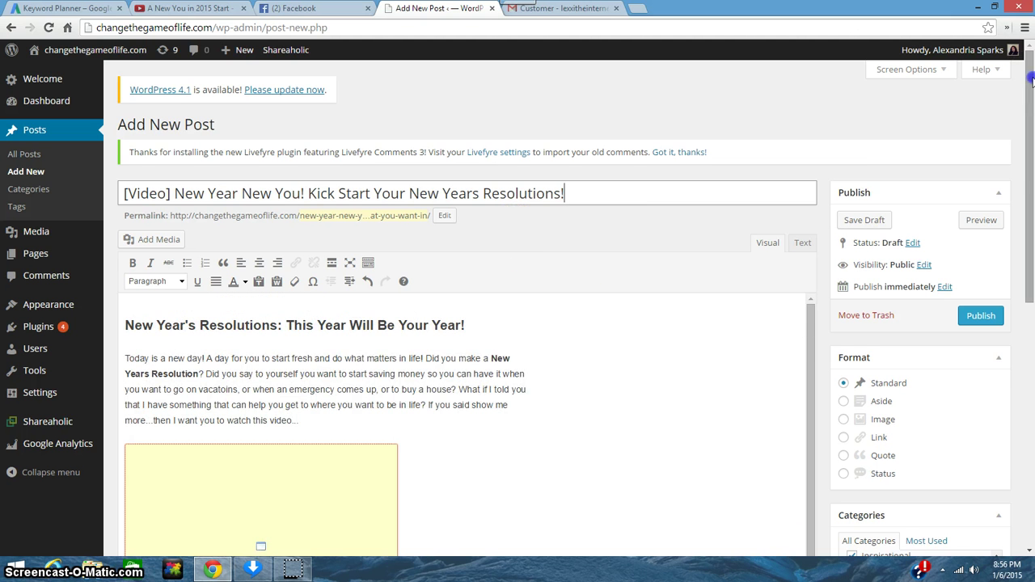
drag(1031, 77, 1031, 120)
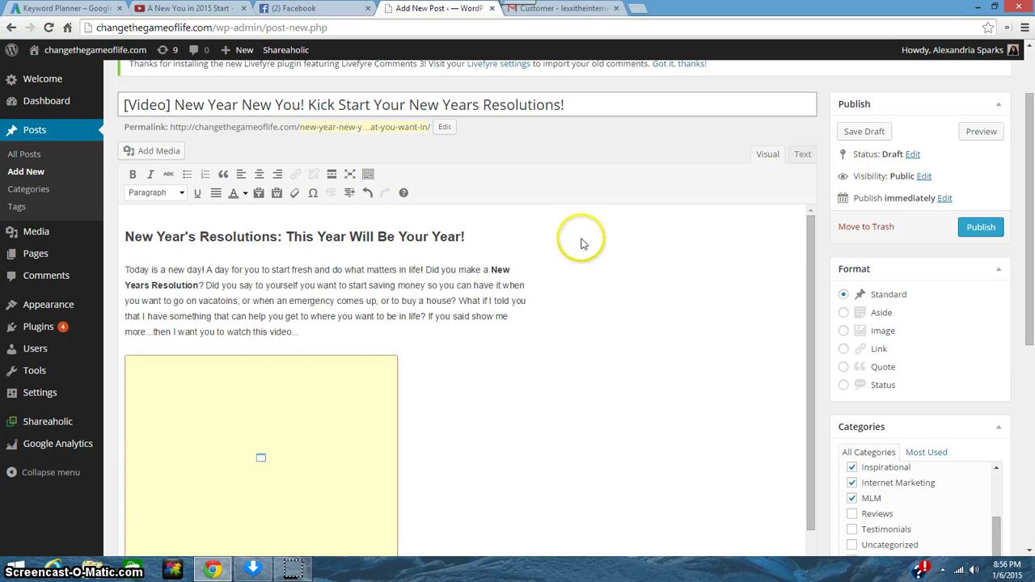
- Make 'New Year's Resolutions: This Year Will Be Your Year!' a Heading 1
click(182, 193)
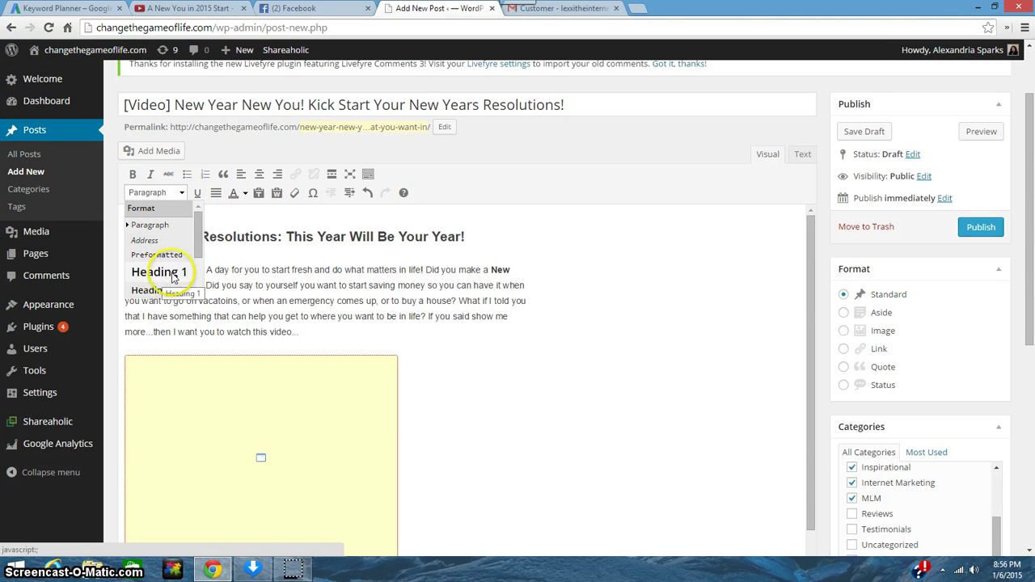
click(318, 236)
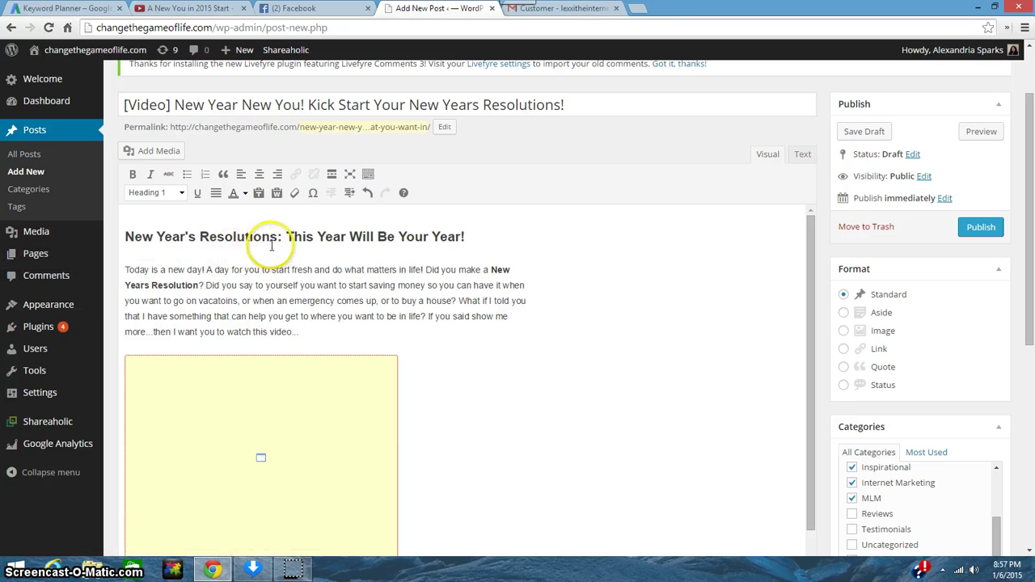
click(469, 236)
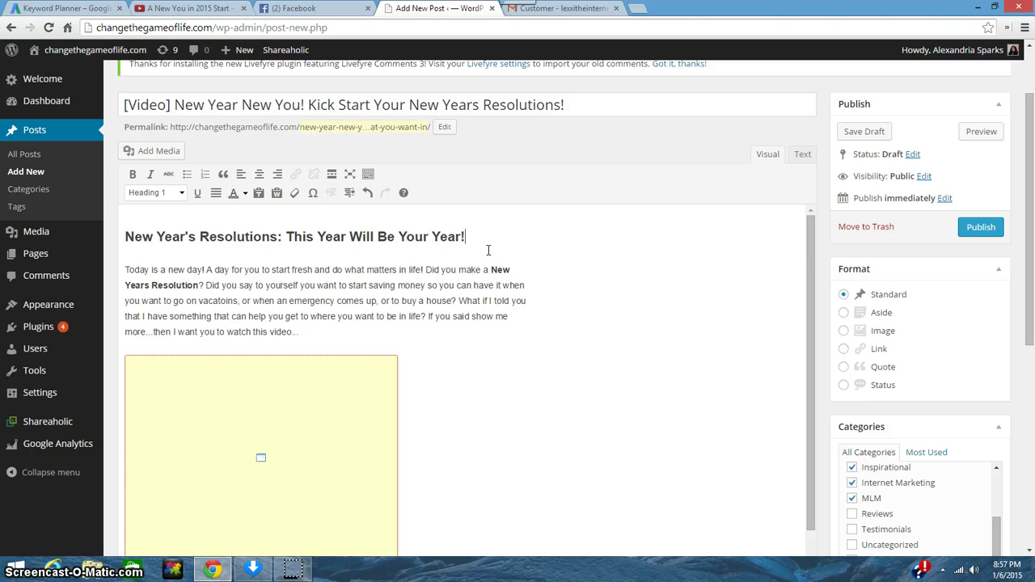
scroll(462, 280, down, 1)
scroll(437, 279, up, 1)
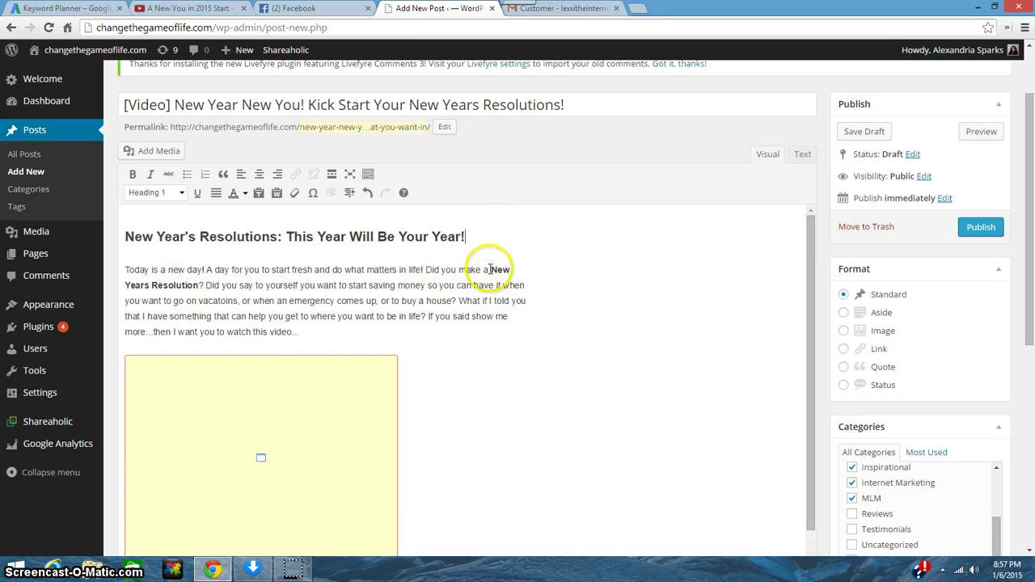
mouse_move(503, 270)
mouse_down()
mouse_move(191, 286)
mouse_move(203, 285)
mouse_up()
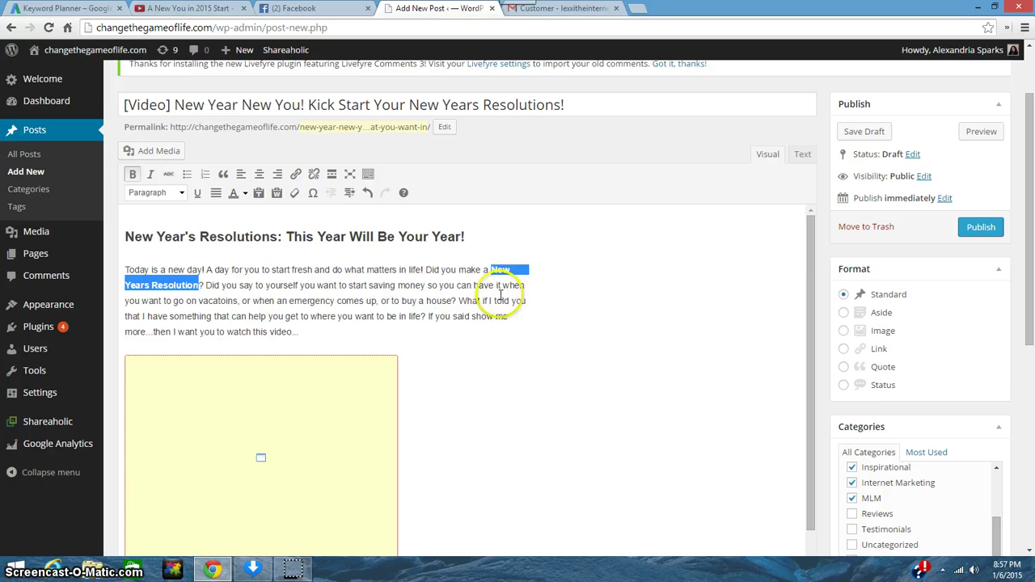
click(361, 306)
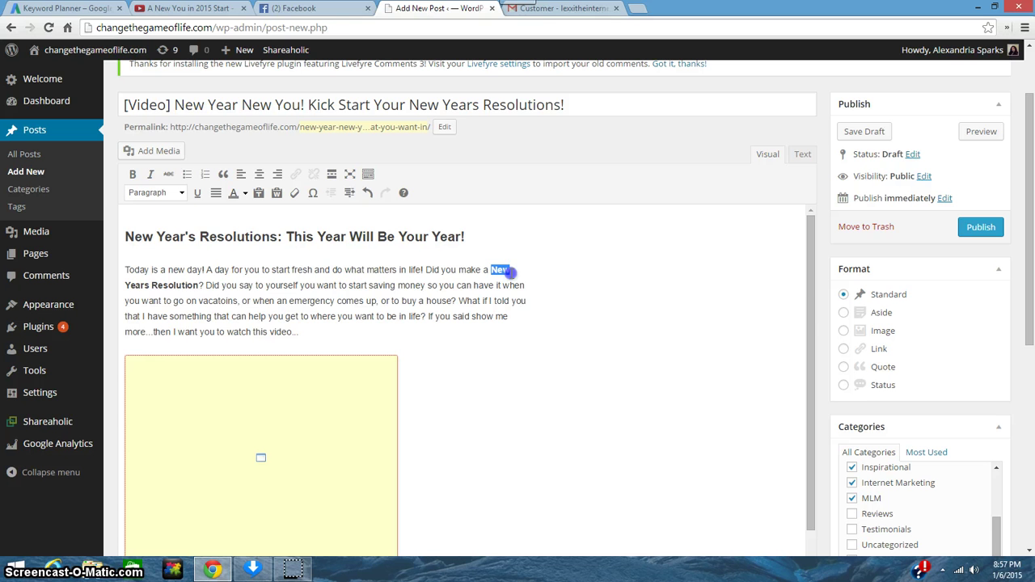
click(508, 273)
scroll(508, 300, down, 3)
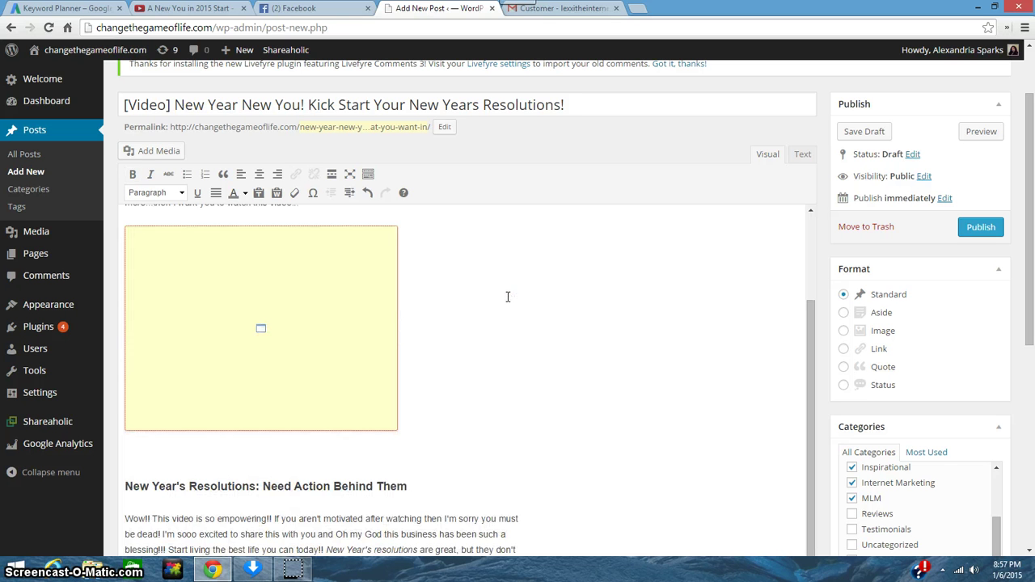
scroll(508, 294, up, 3)
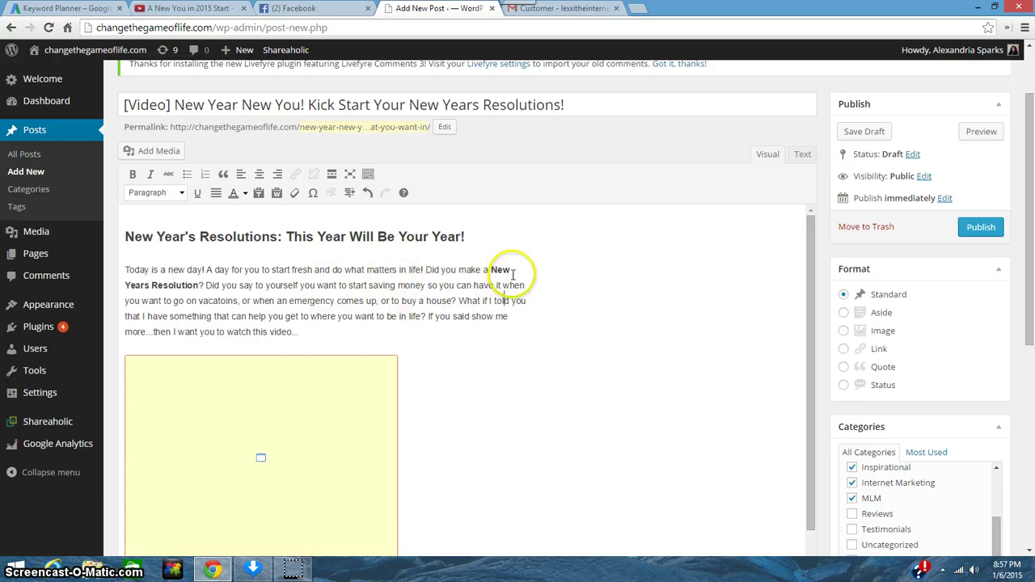
scroll(478, 347, down, 1)
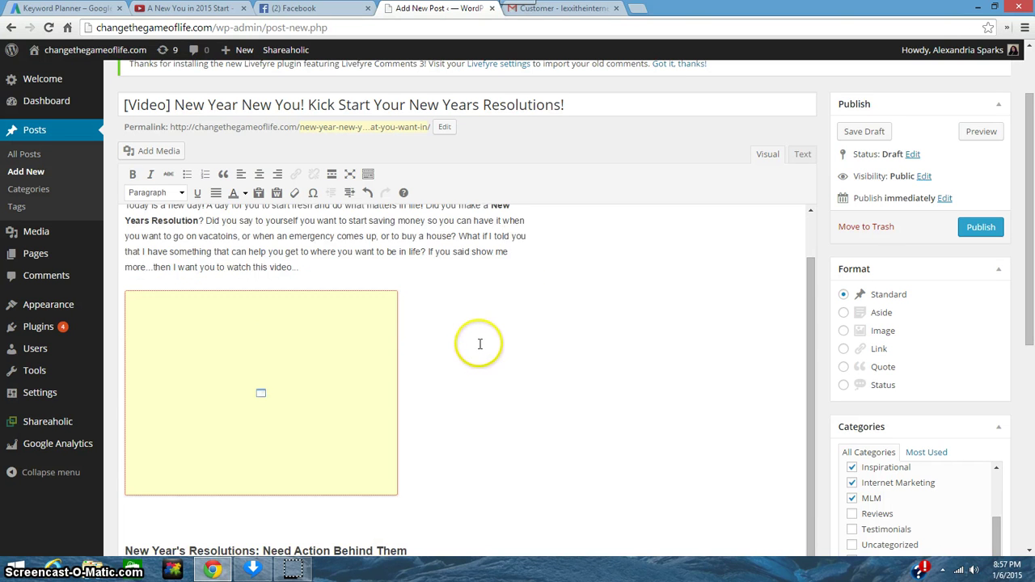
scroll(480, 343, down, 1)
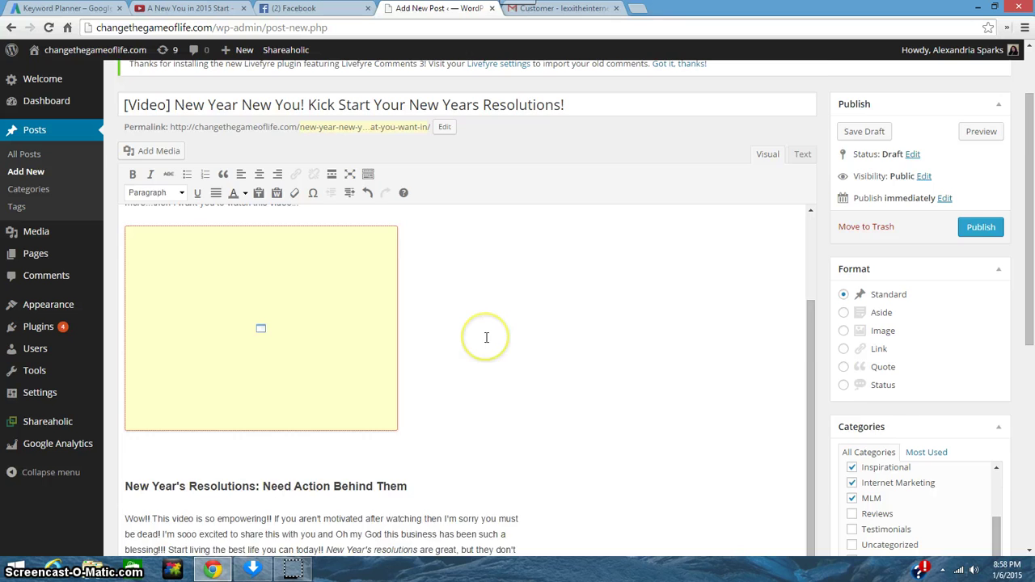
scroll(486, 337, down, 2)
scroll(486, 334, down, 2)
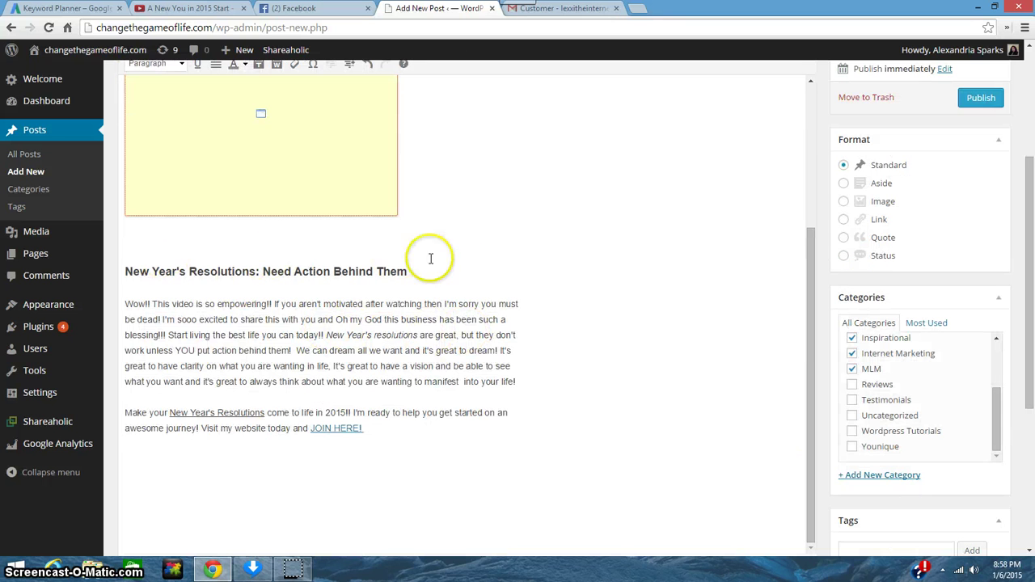
scroll(218, 334, up, 2)
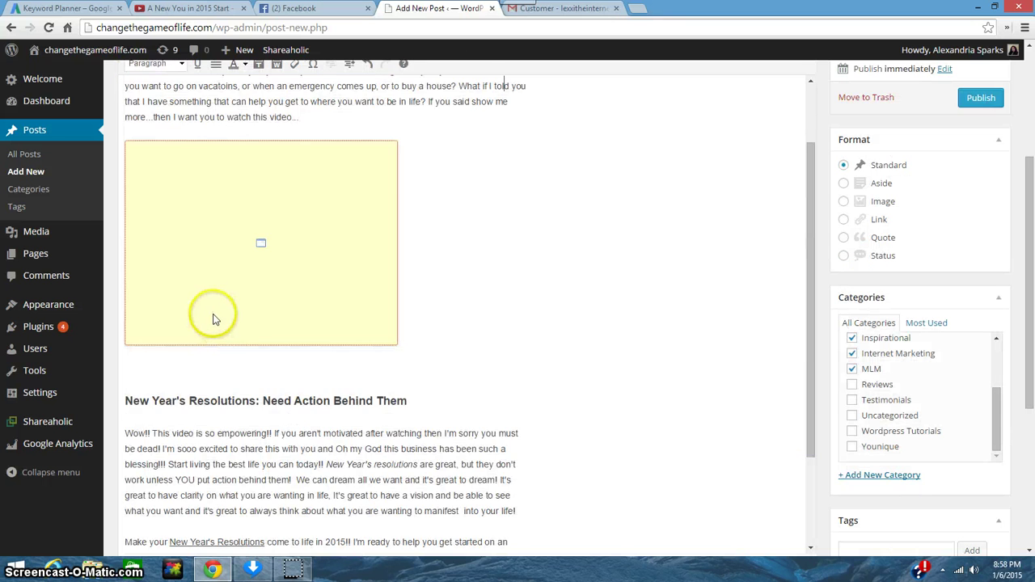
scroll(194, 194, up, 1)
scroll(177, 191, up, 3)
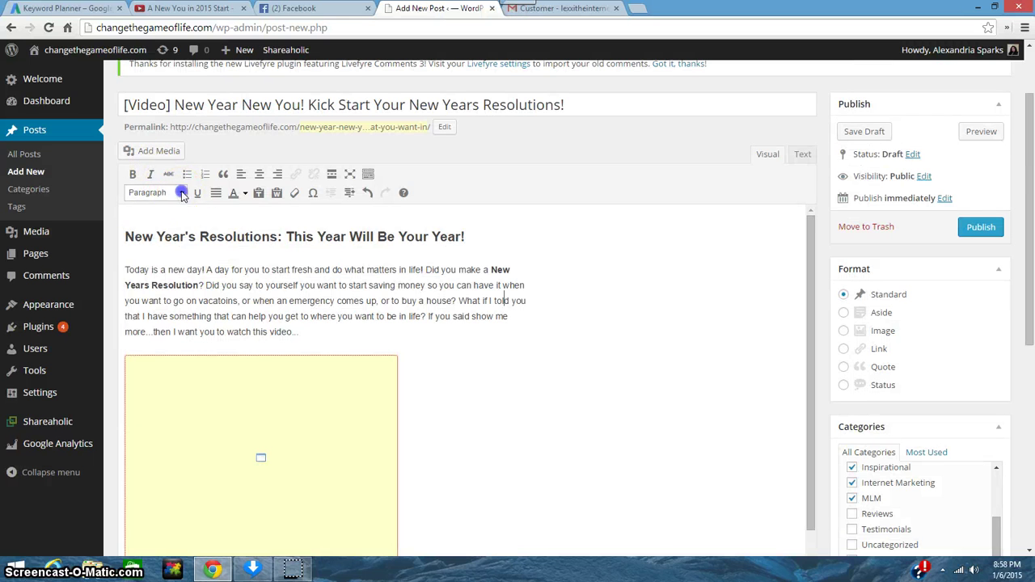
click(182, 194)
drag(198, 239, 200, 250)
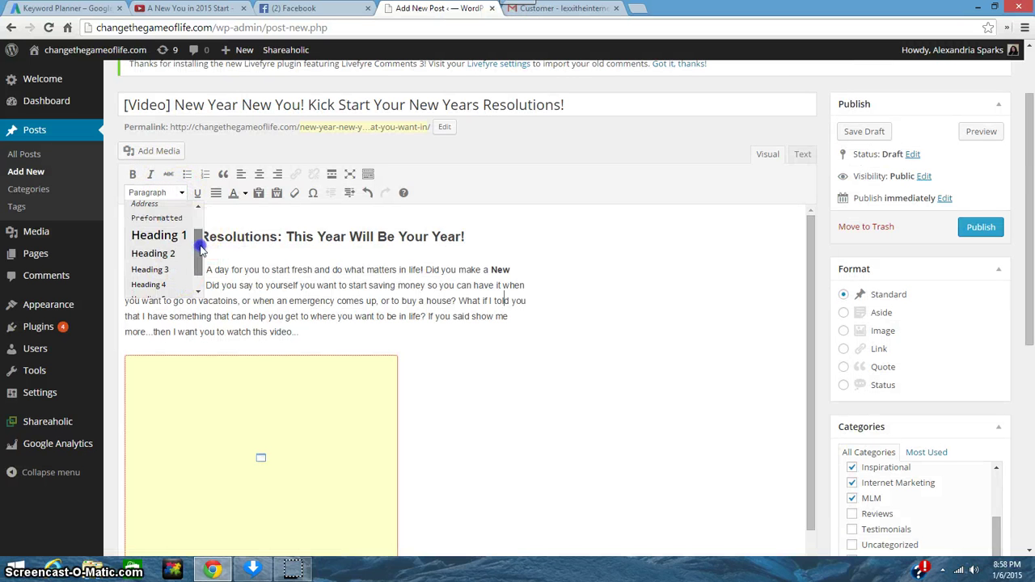
scroll(443, 326, down, 1)
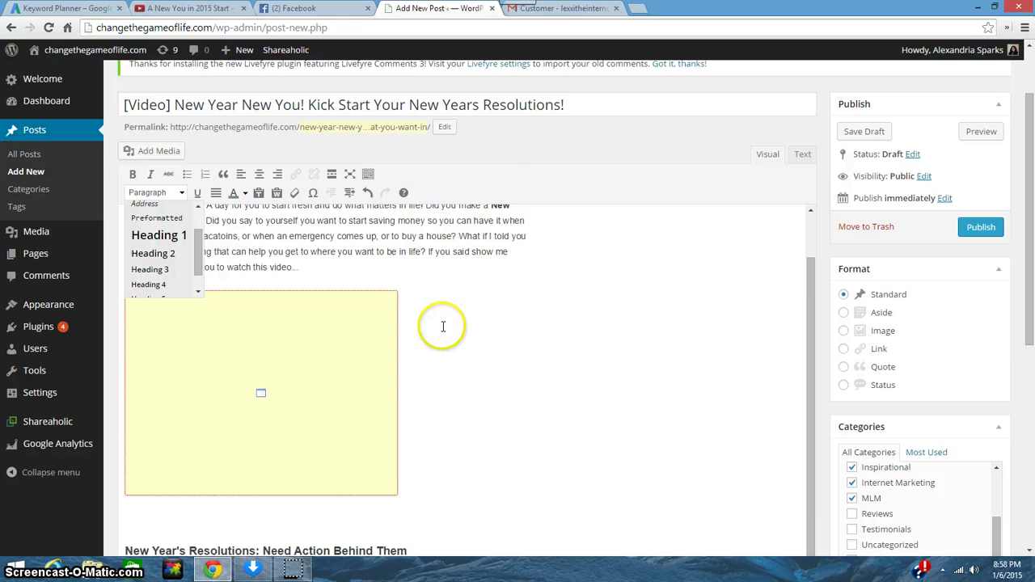
scroll(443, 326, down, 1)
scroll(445, 326, down, 2)
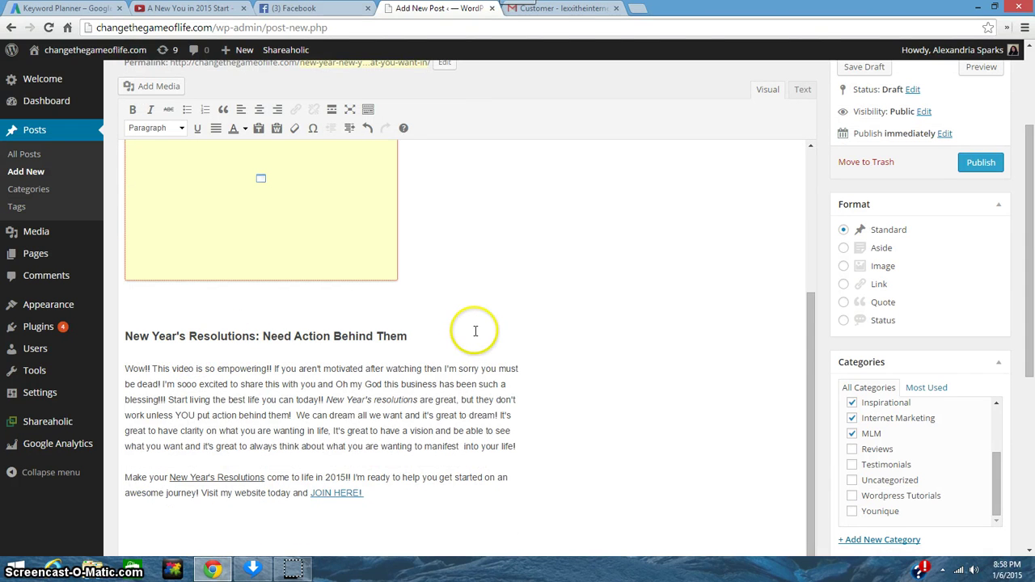
scroll(477, 304, down, 1)
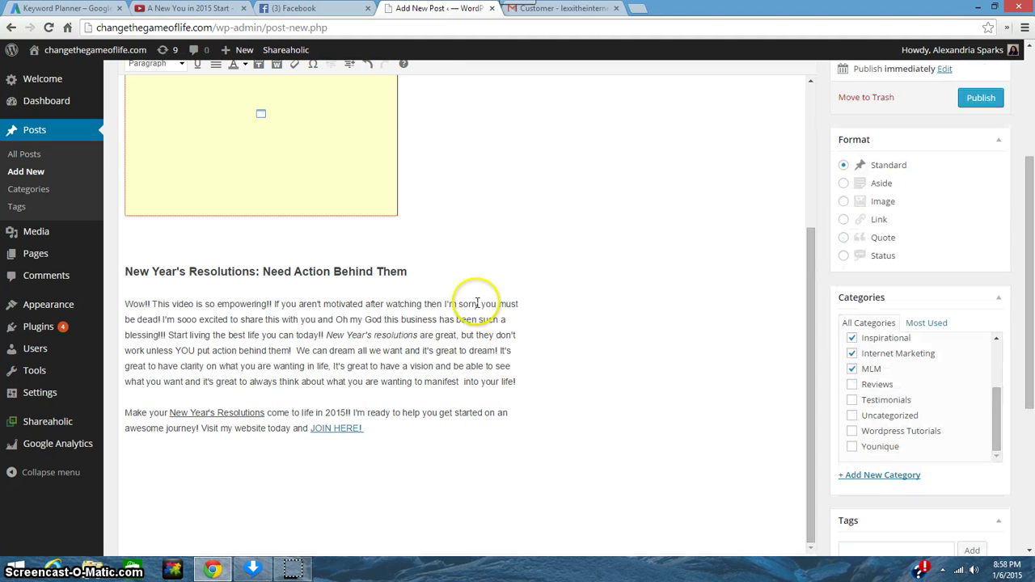
click(140, 475)
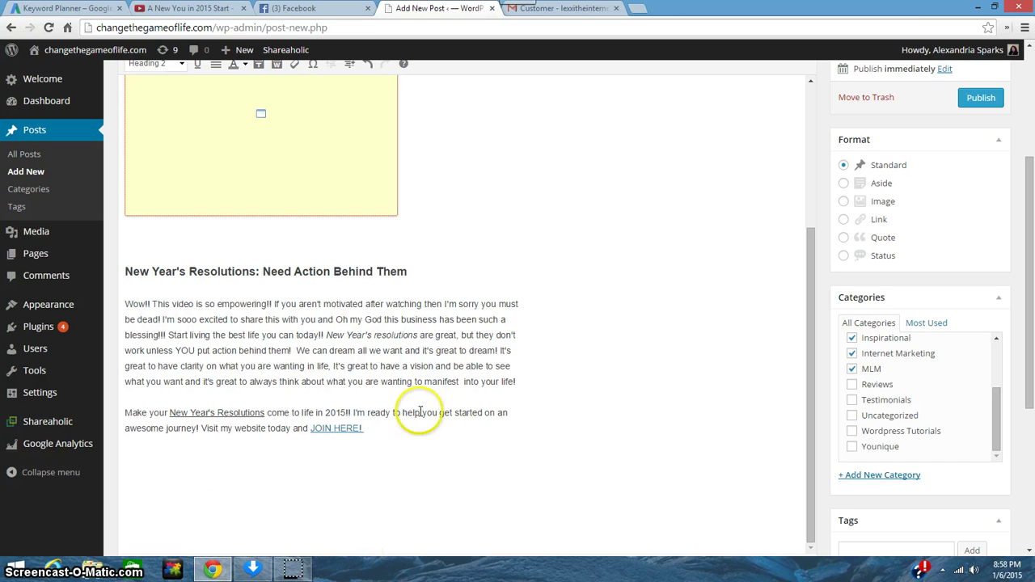
- Check the formatting of the Need Action Behind Them heading and the italic New Year's resolutions phrase
click(435, 273)
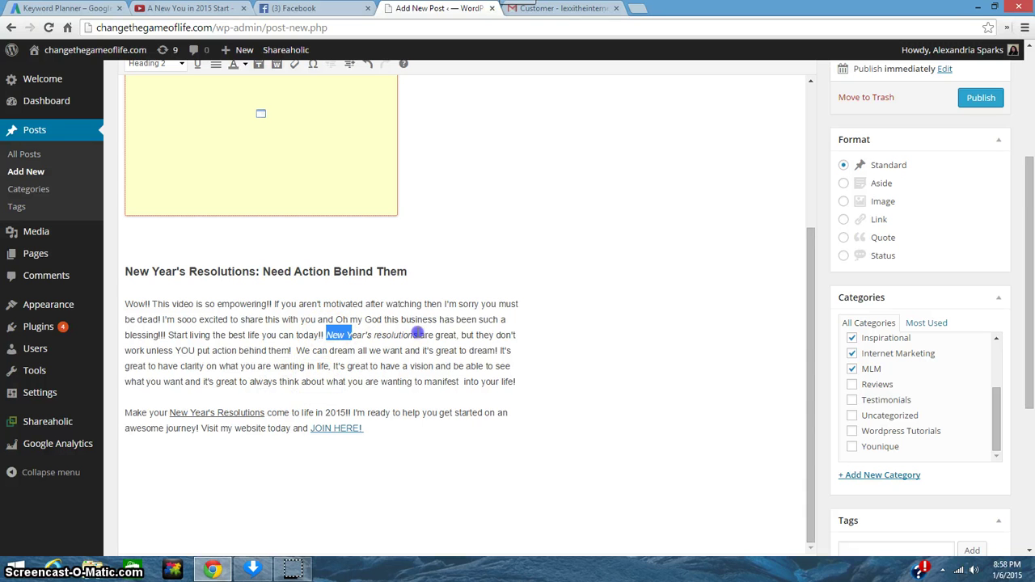
drag(417, 333, 421, 334)
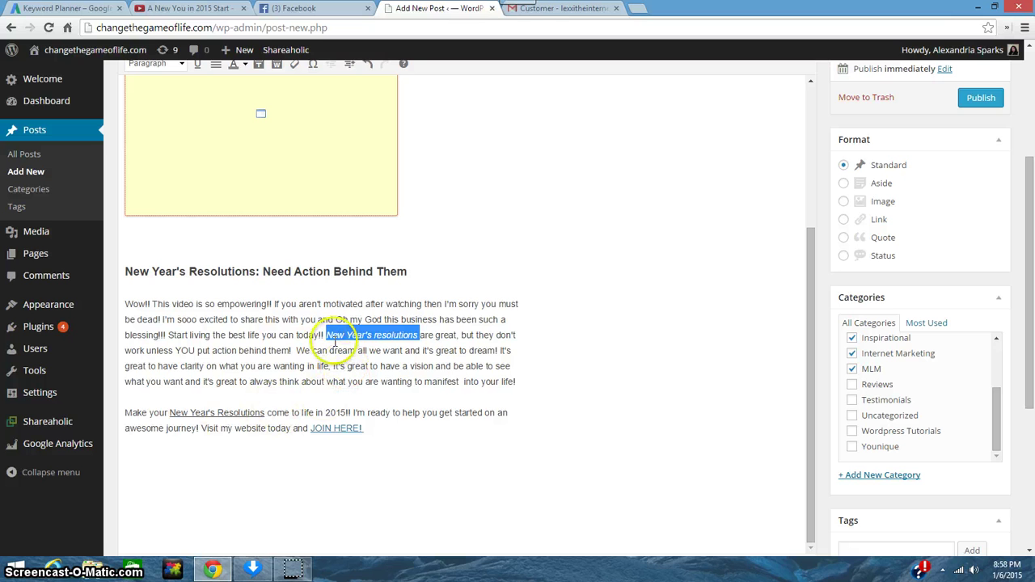
click(166, 382)
scroll(168, 376, down, 3)
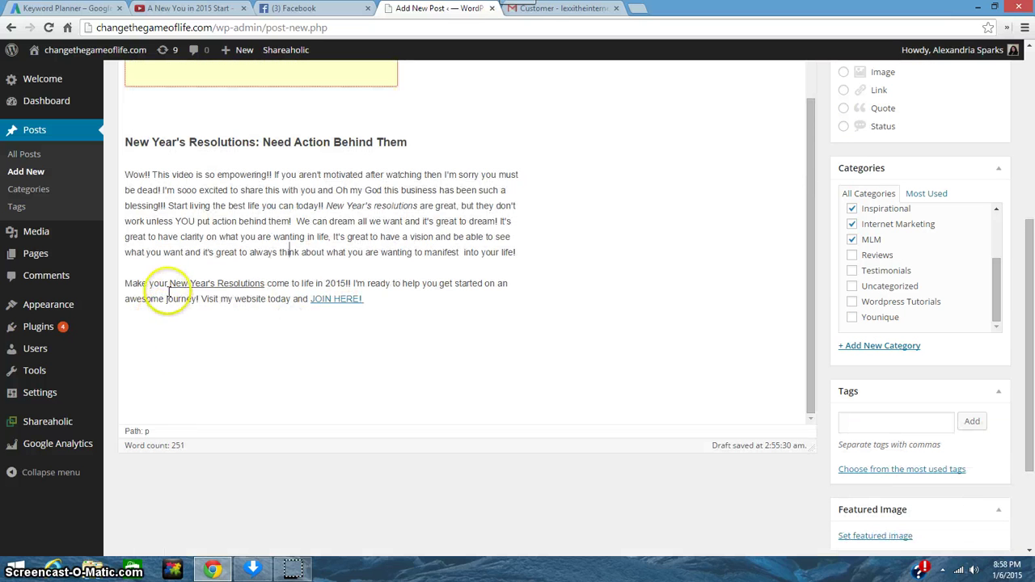
- Link the phrase 'New Year's Resolutions' in the closing paragraph, then deselect it
drag(169, 283, 266, 283)
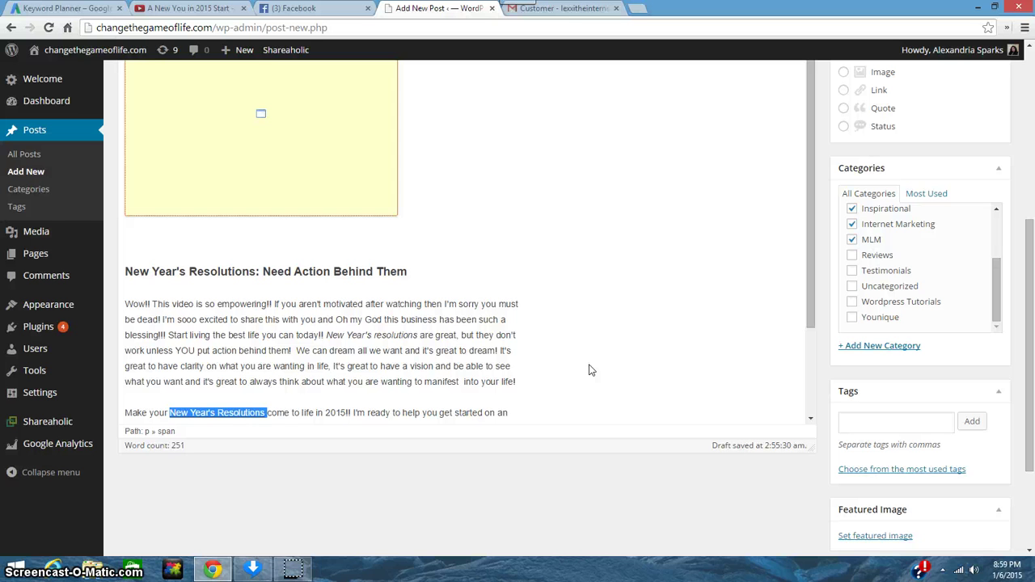
scroll(491, 315, down, 3)
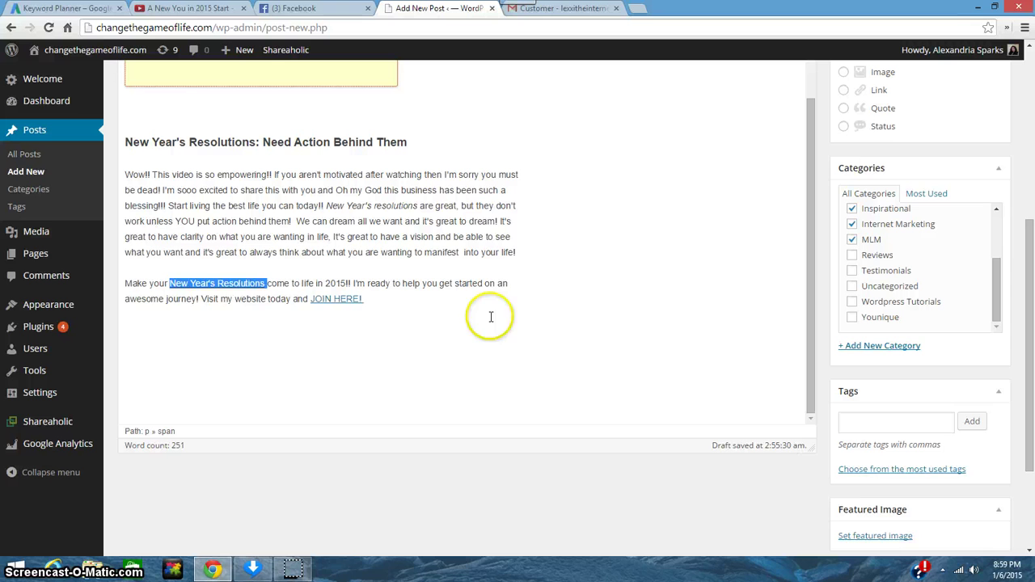
click(487, 318)
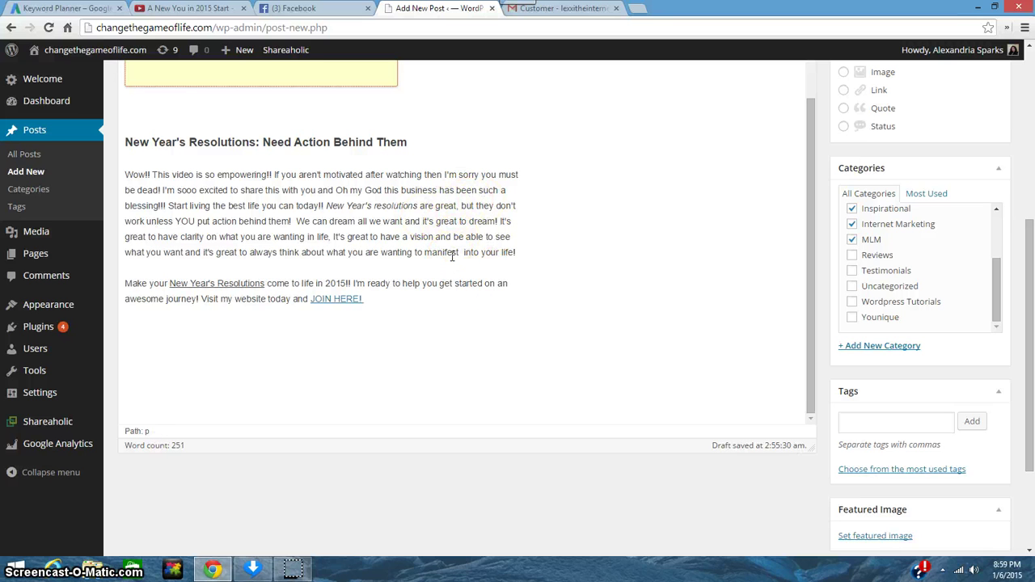
click(457, 258)
click(254, 349)
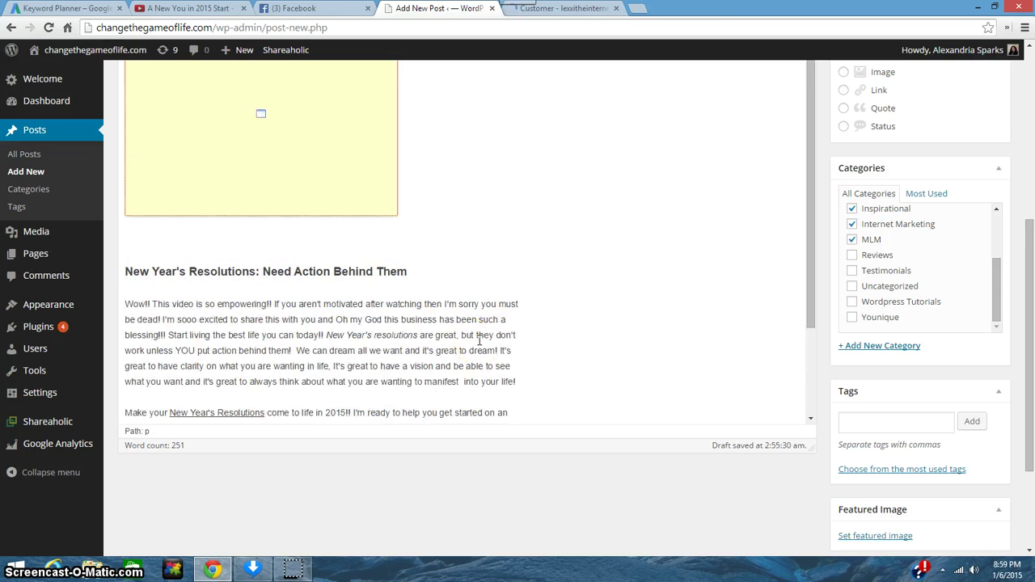
scroll(478, 340, up, 1)
scroll(478, 340, up, 5)
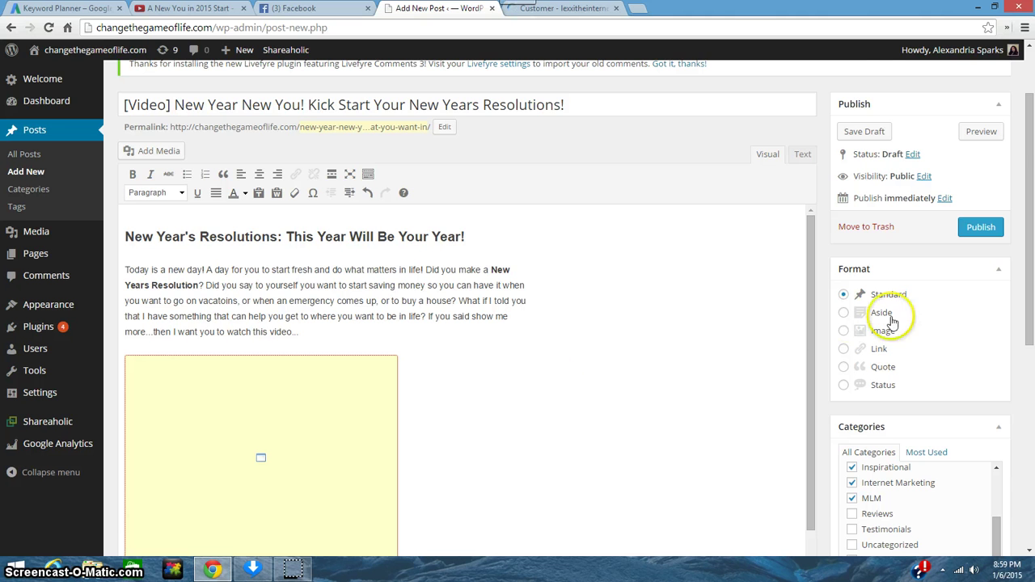
scroll(922, 316, down, 1)
scroll(950, 291, down, 1)
scroll(962, 295, down, 2)
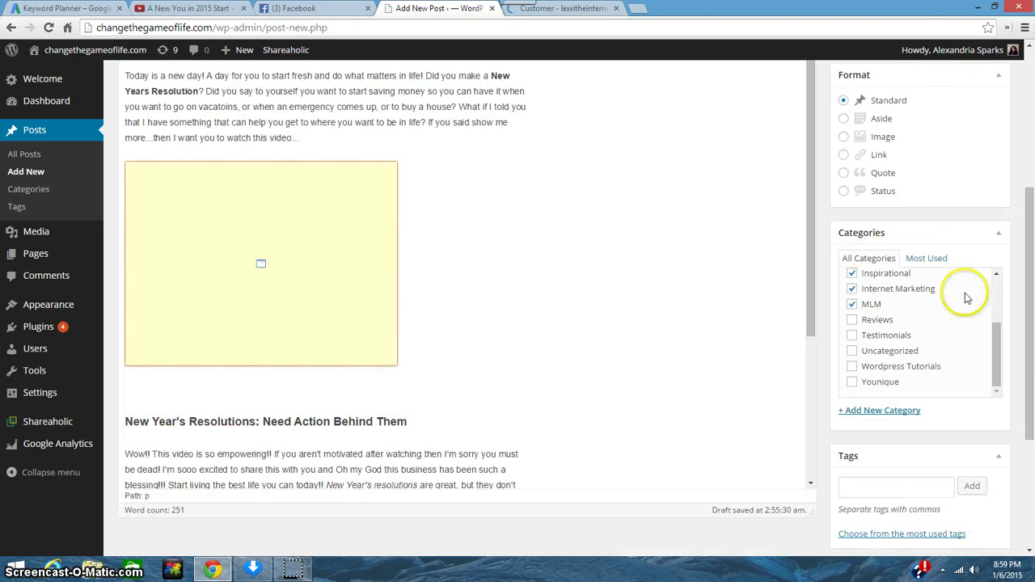
drag(997, 348, 1000, 282)
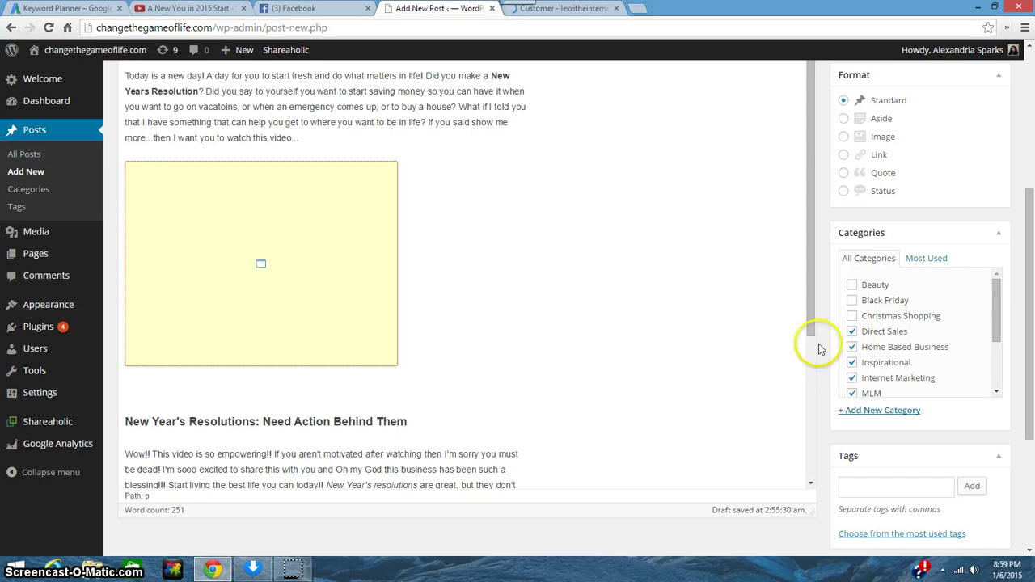
drag(995, 291, 949, 314)
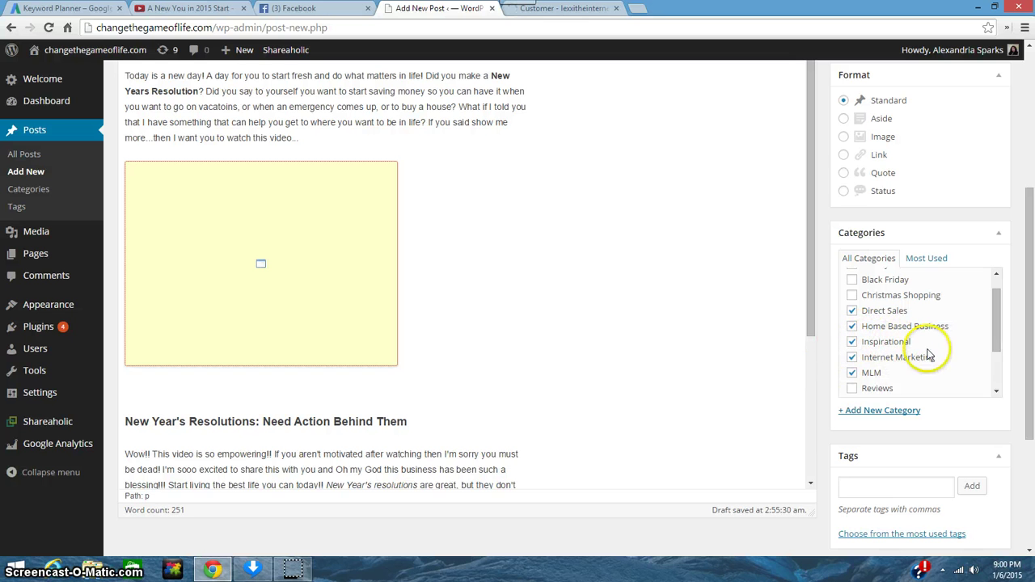
drag(998, 312, 998, 325)
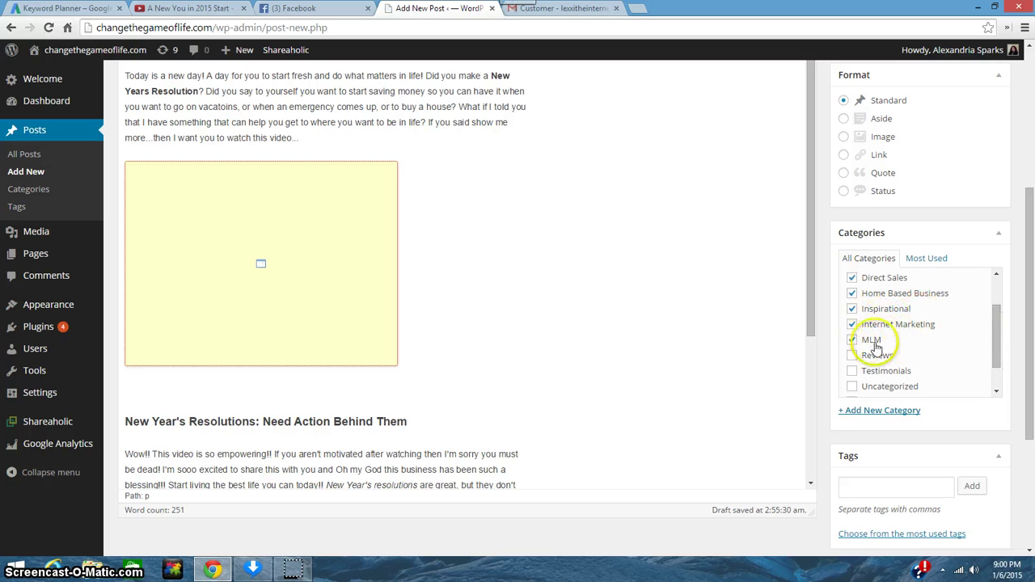
drag(997, 314, 996, 344)
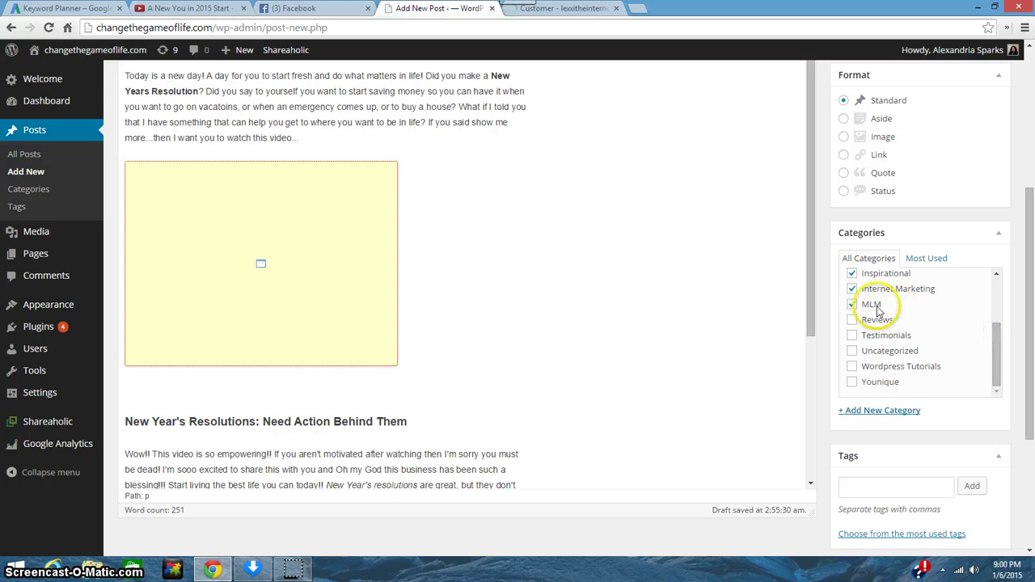
click(1000, 358)
scroll(927, 416, down, 3)
click(857, 359)
text(New Year)
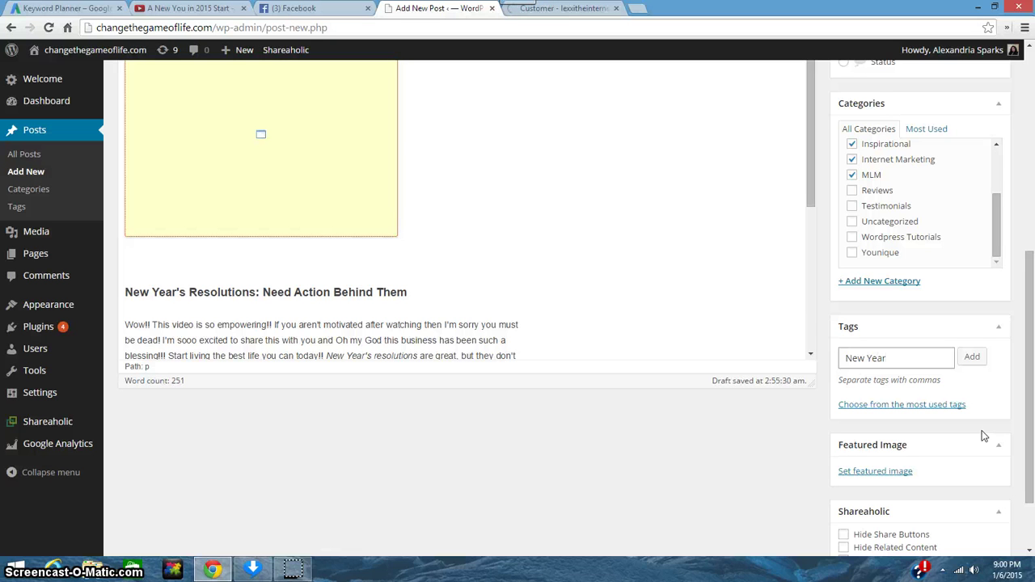
- Add the tags New Years Resolutions, New Years and New Years 2015 to the post
text(s Resolutions,)
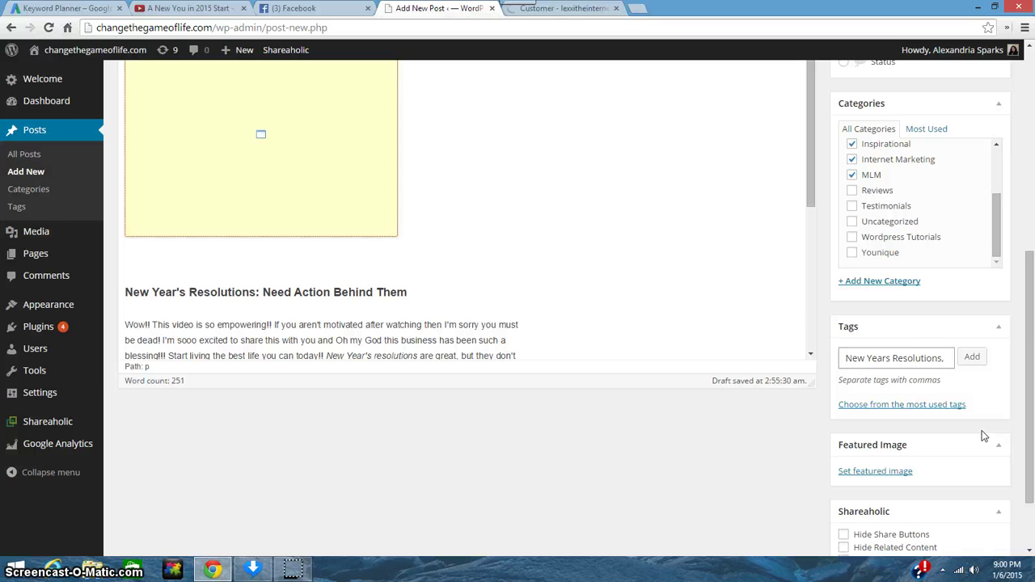
text(New Year)
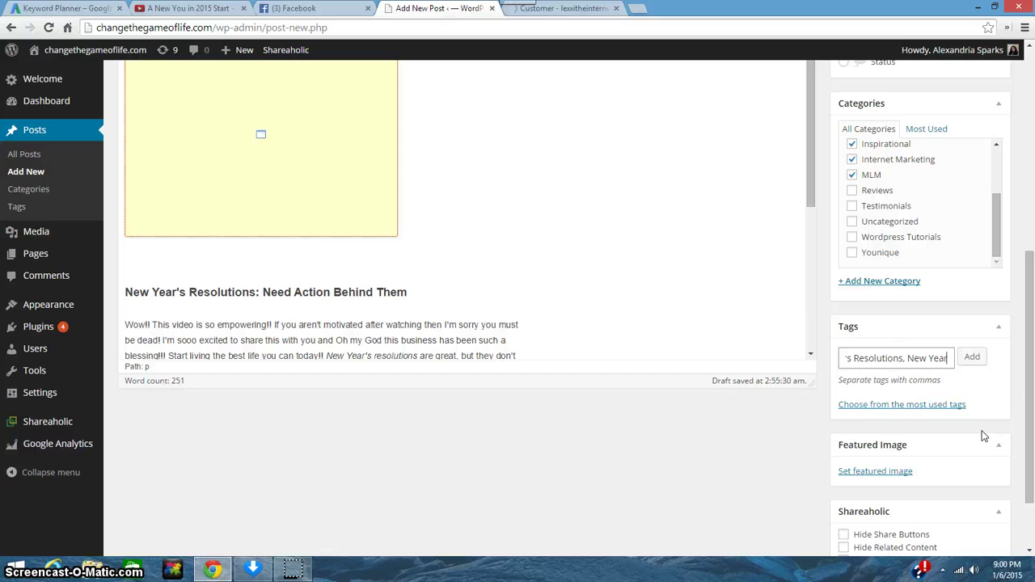
text(s, New)
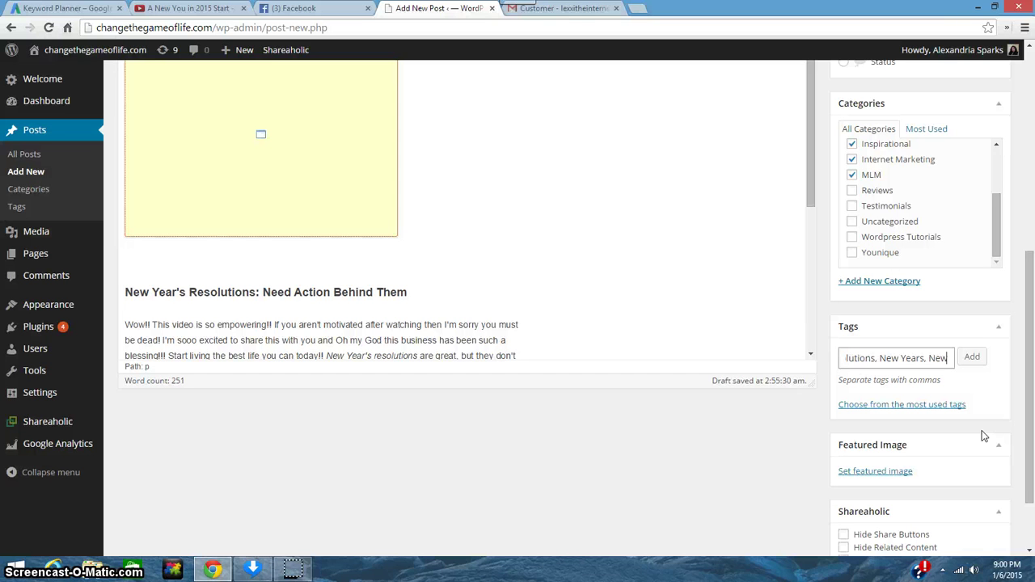
text( y)
key(BackSpace)
text(ea)
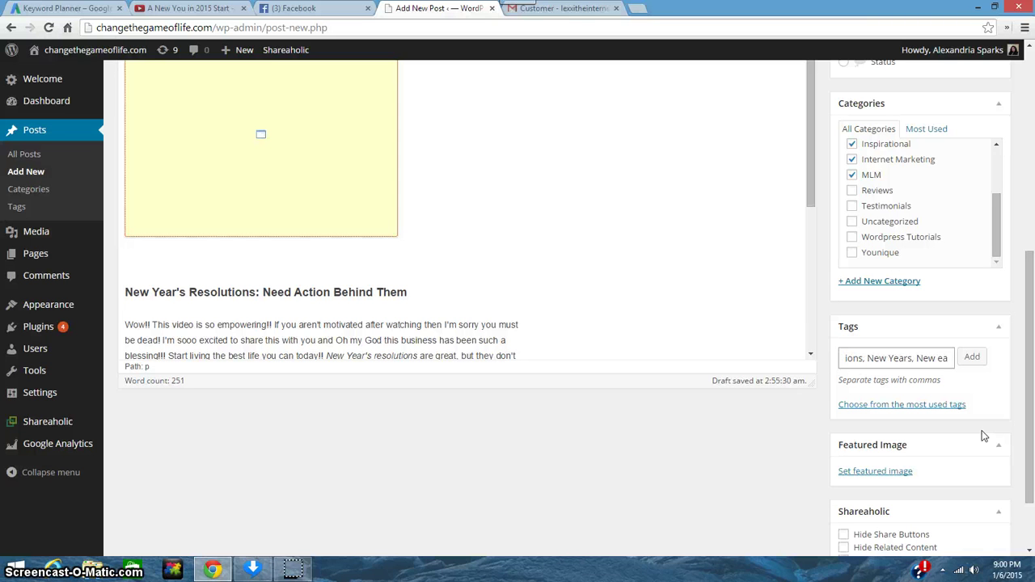
key(BackSpace)
key(BackSpace)
text(Ye)
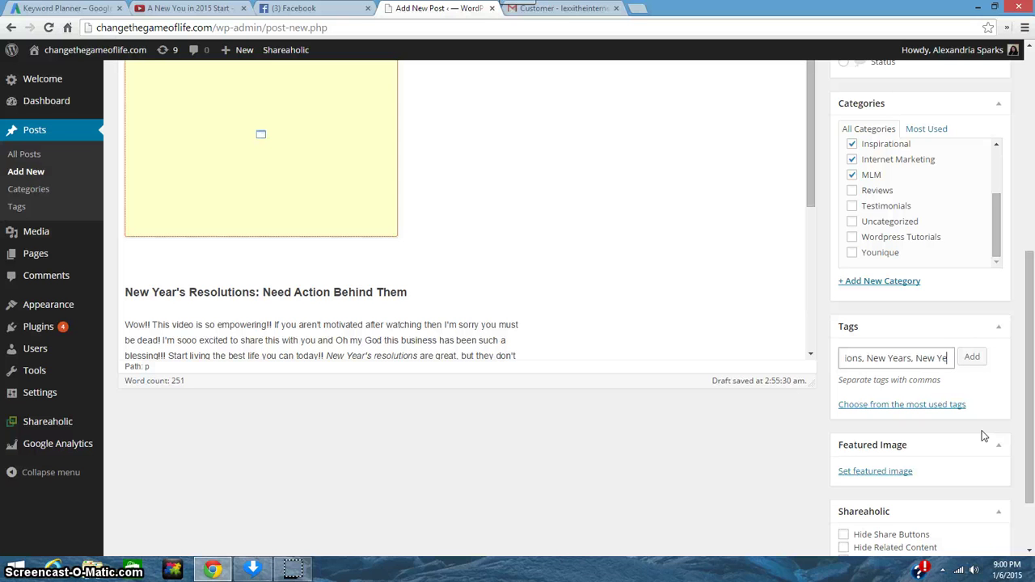
text(ars 2)
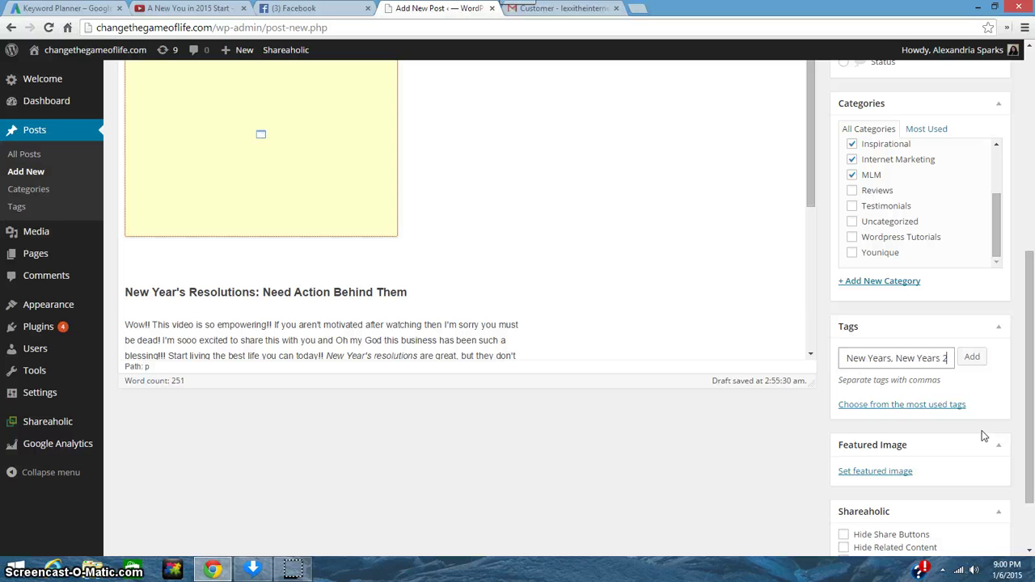
text(015)
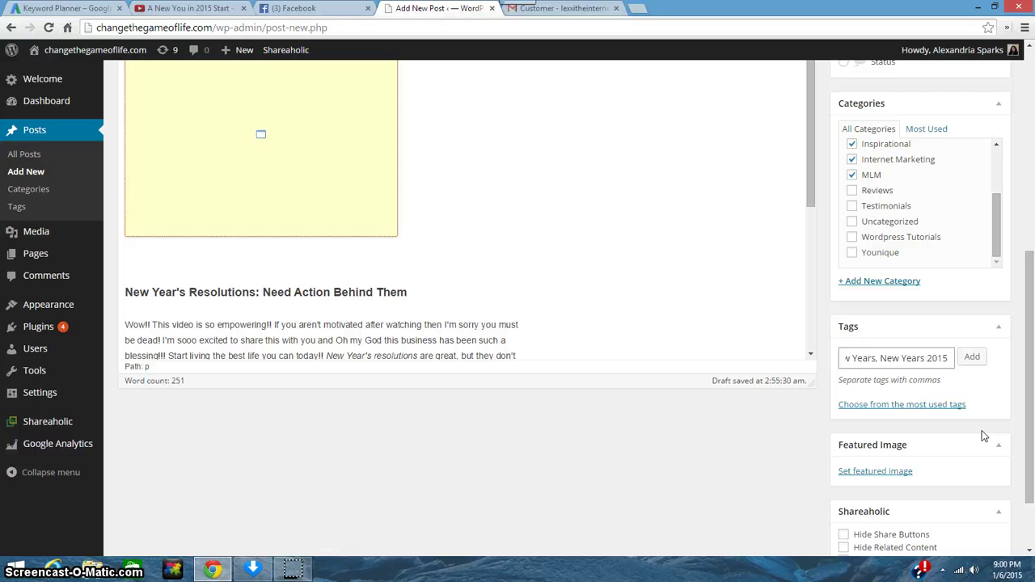
text(,)
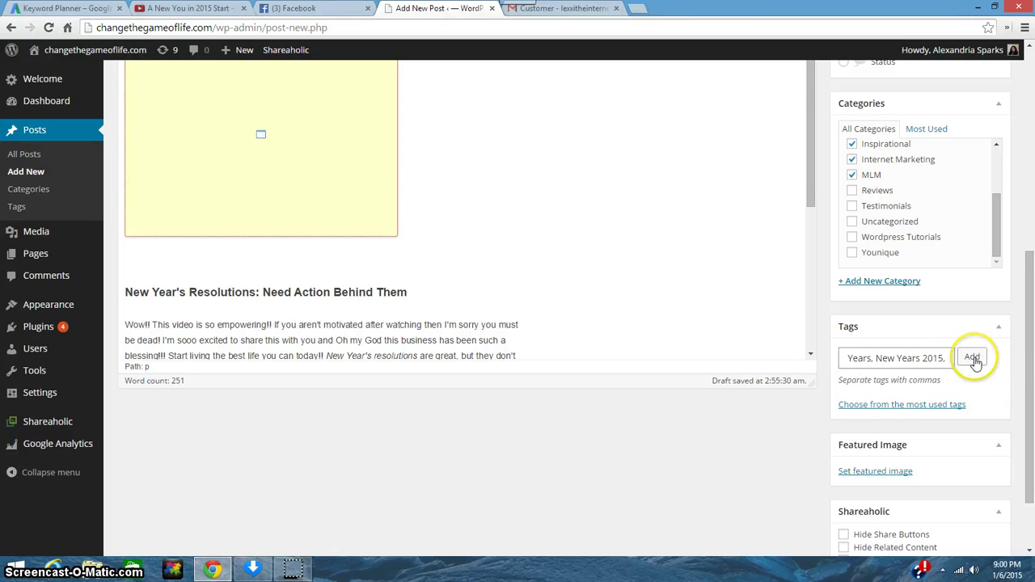
click(973, 360)
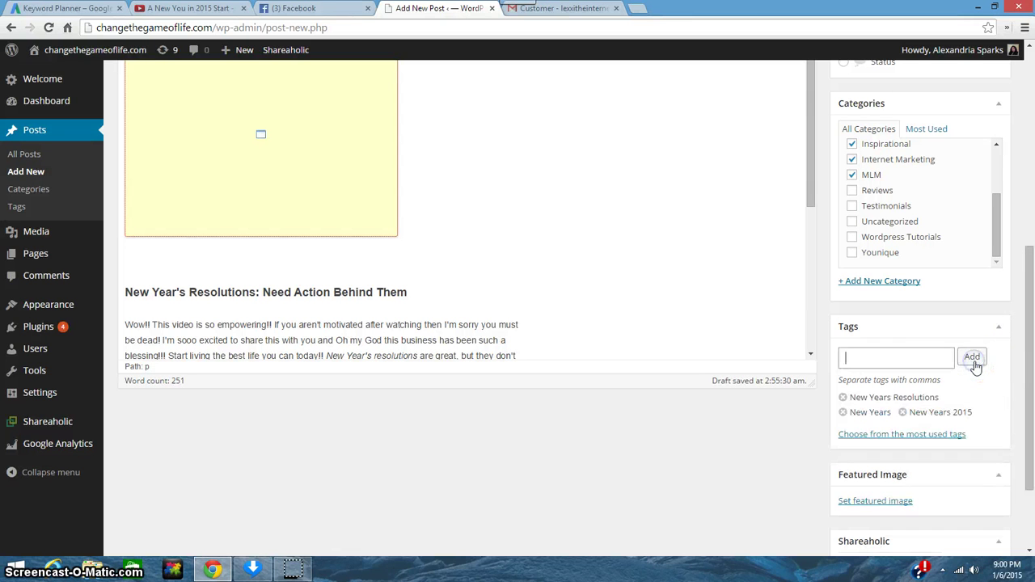
click(849, 357)
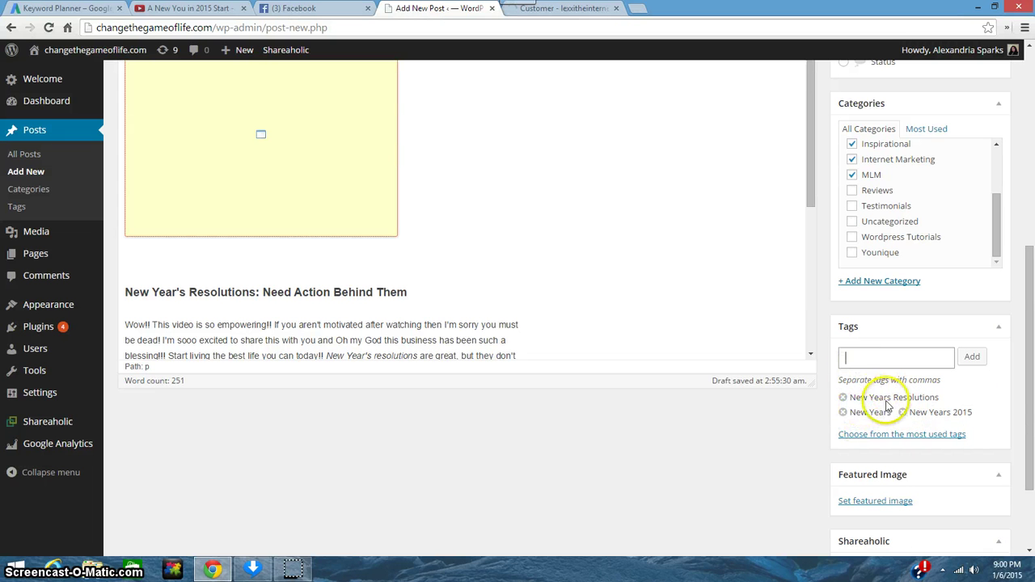
- Publish the New Year New You post from the Publish box
scroll(853, 380, down, 1)
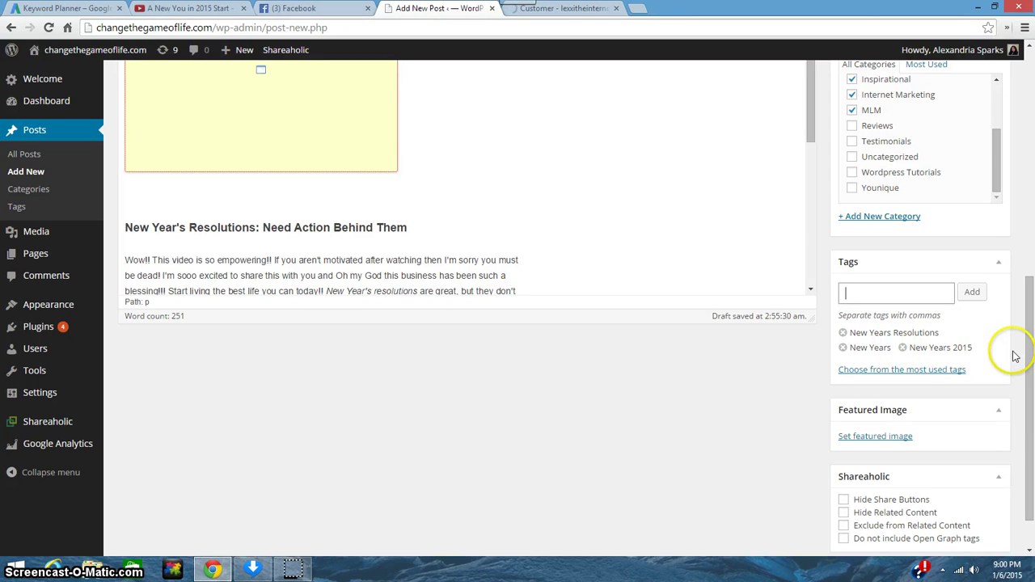
scroll(1017, 356, down, 1)
scroll(1021, 360, up, 3)
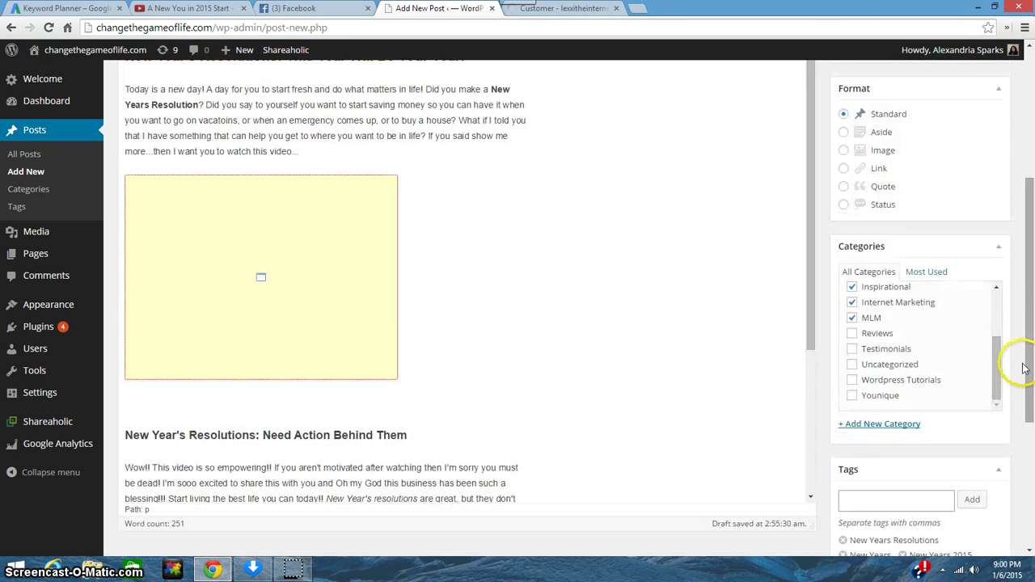
scroll(1023, 368, up, 2)
scroll(1021, 364, up, 2)
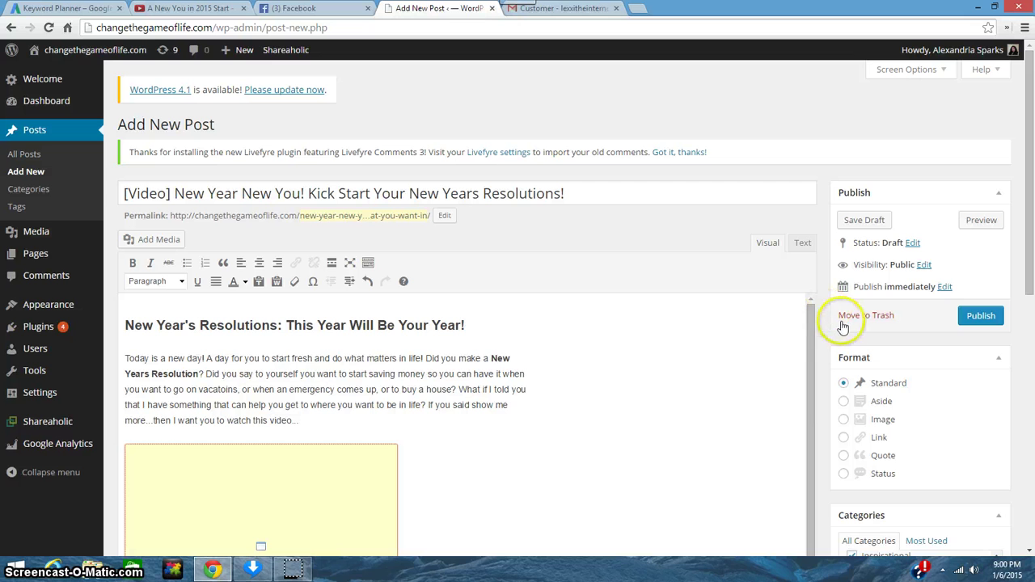
click(985, 319)
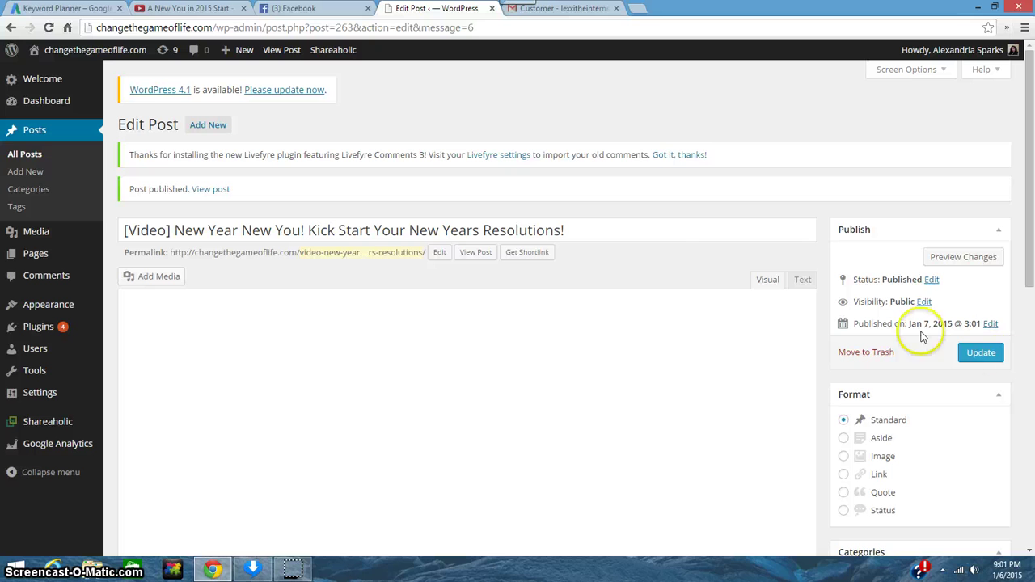
- Open the published post on the live site from the 'View post' link
click(209, 192)
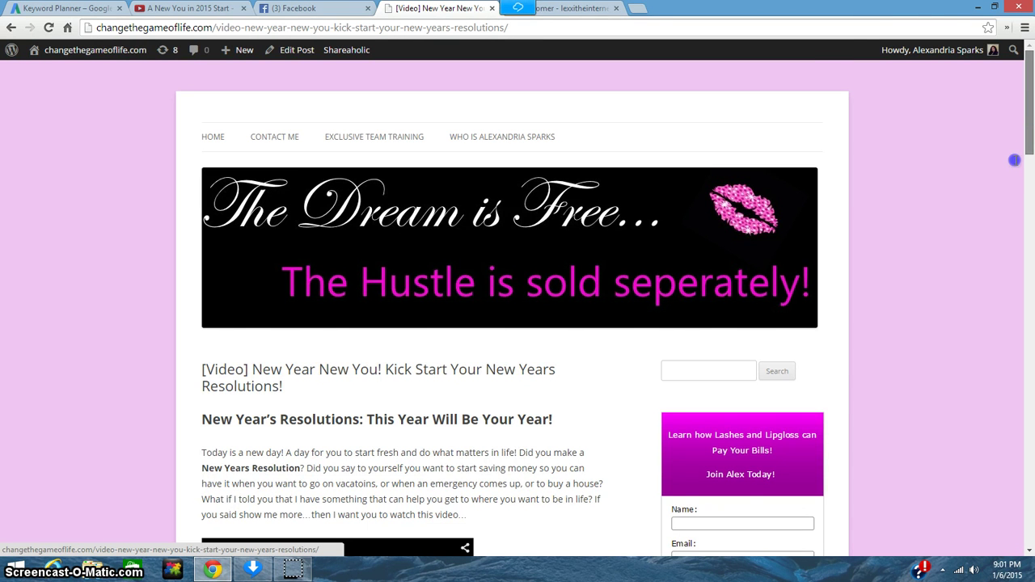
scroll(1017, 160, down, 2)
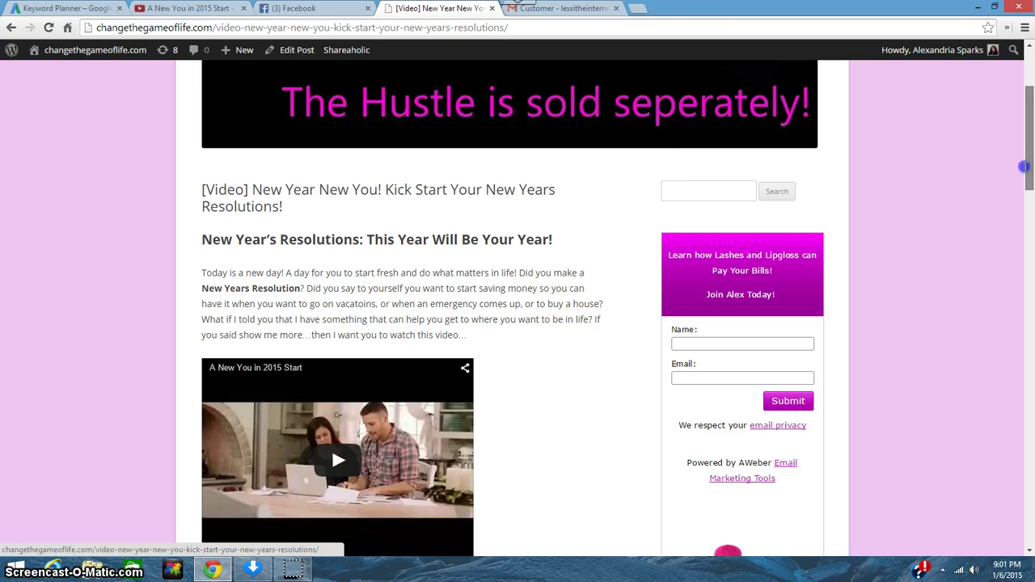
scroll(1030, 172, down, 3)
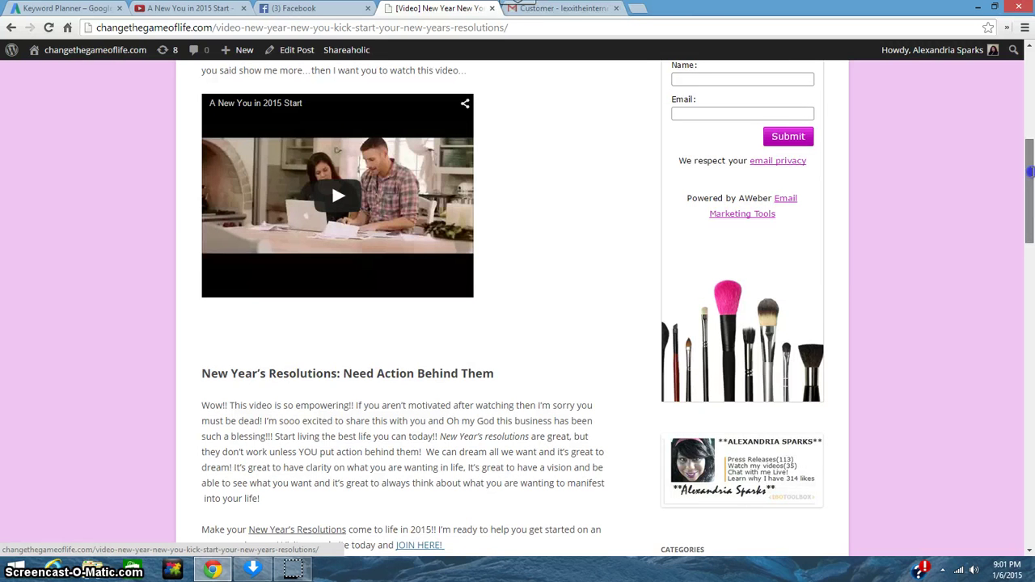
drag(1029, 169, 1030, 158)
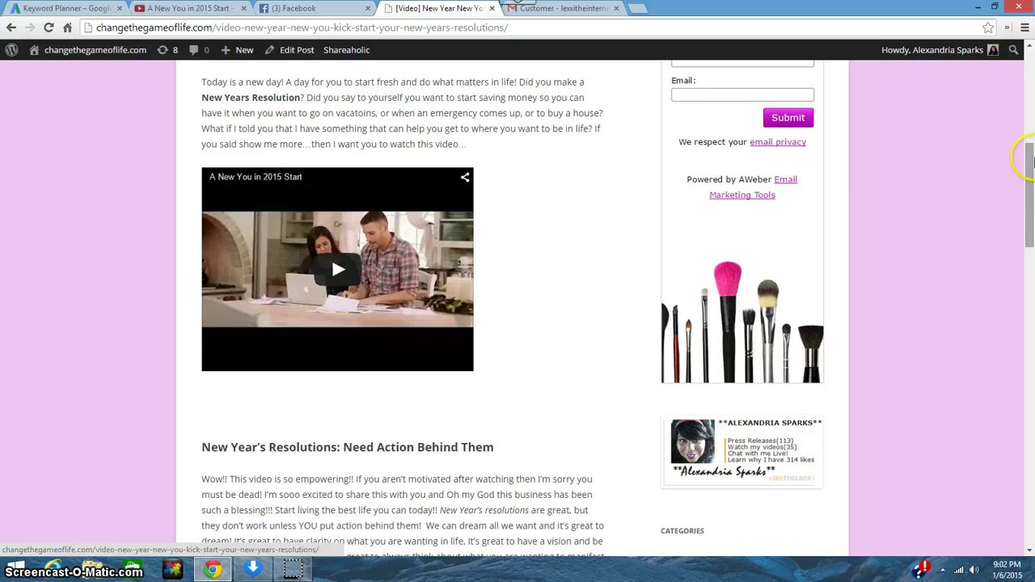
drag(1029, 158, 1031, 241)
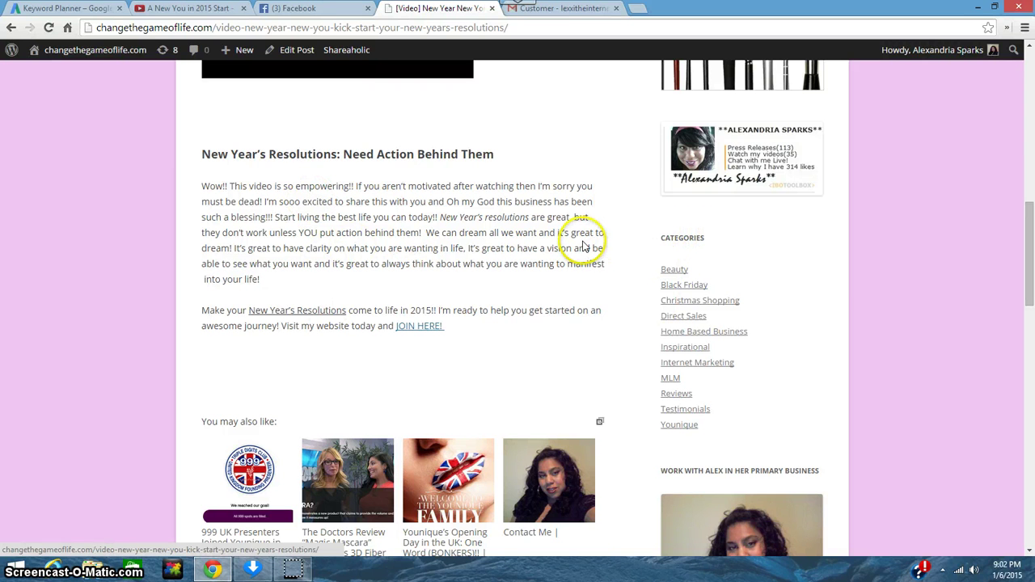
scroll(589, 281, up, 7)
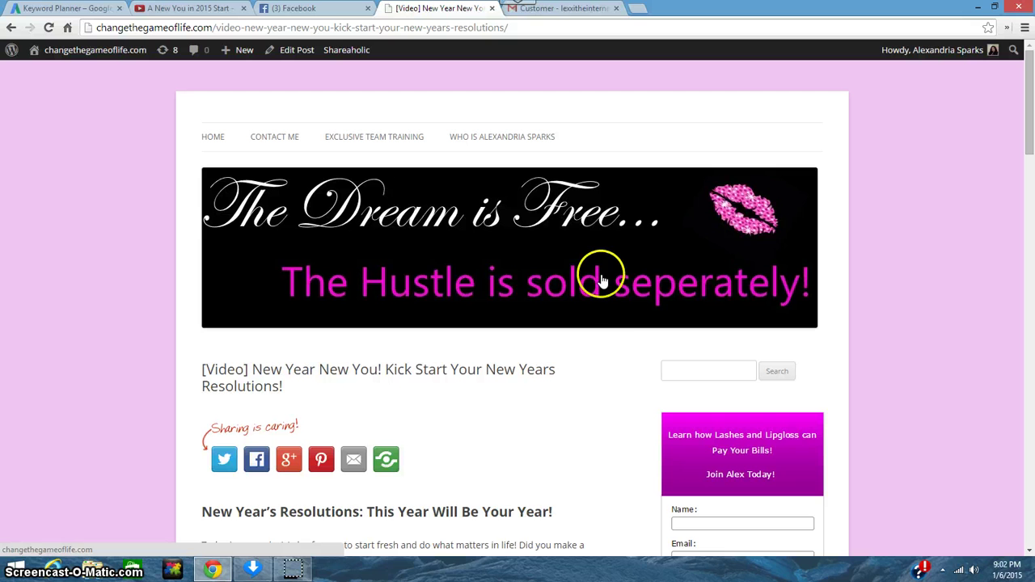